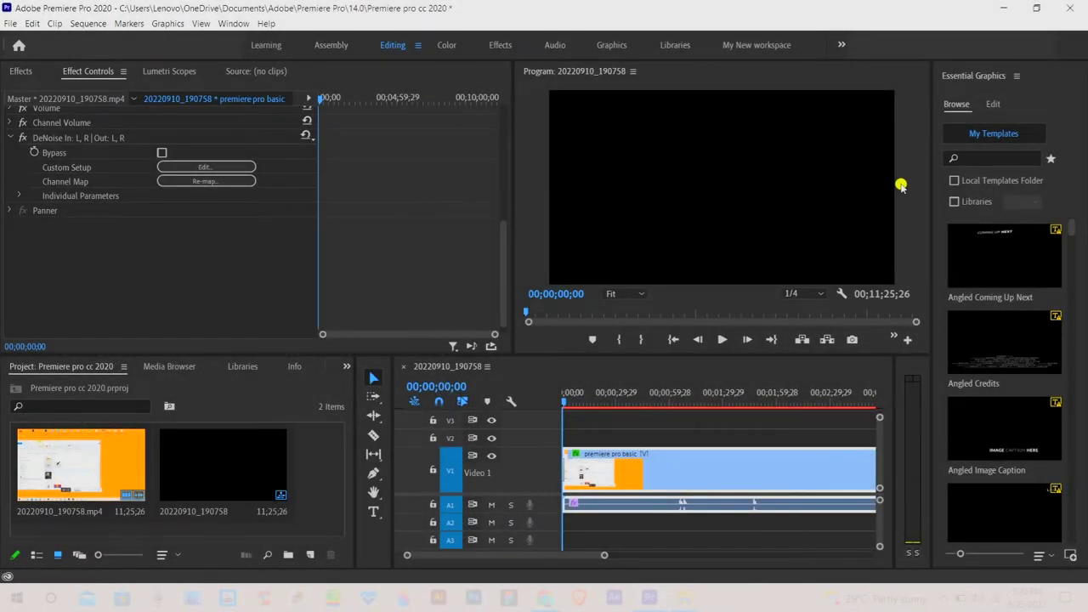
Widen the Program Monitor and move the playhead about 44 seconds into the sequence
left_click_drag(515, 114, 493, 114)
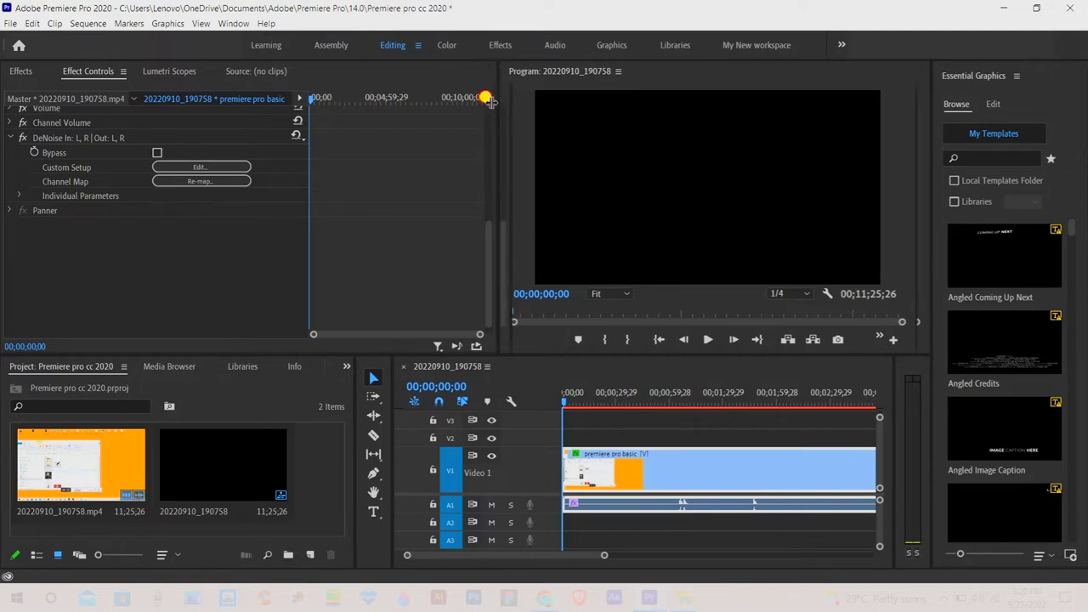
mouse_move(571, 398)
left_mouse_down()
mouse_move(649, 402)
mouse_move(600, 404)
left_mouse_up()
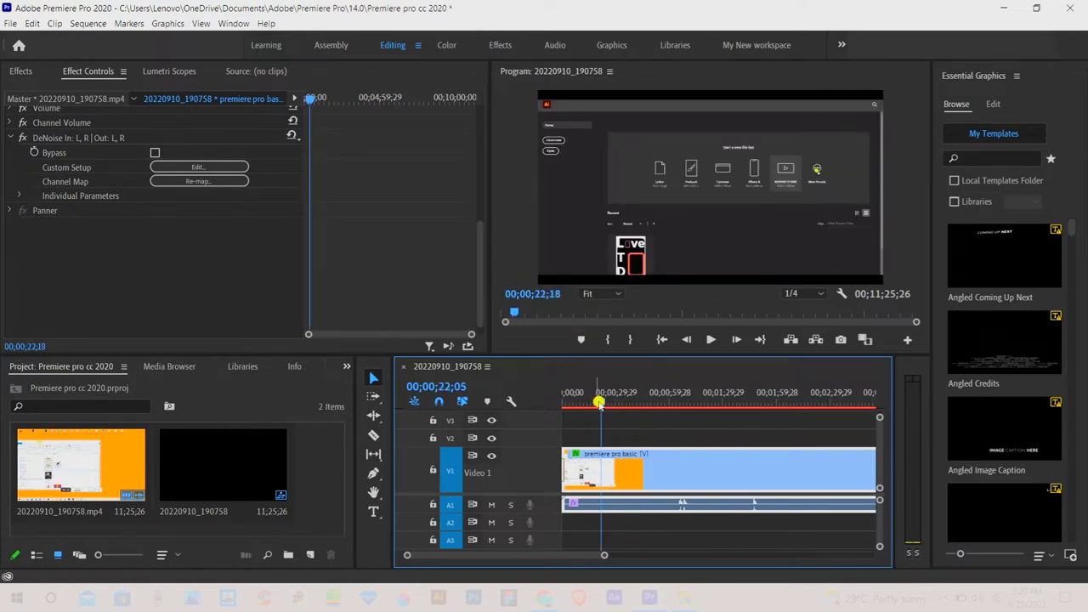
Select the recorded clip, scrub the preview to about 00;00;54;25, then clear the selection
left_click(92, 478)
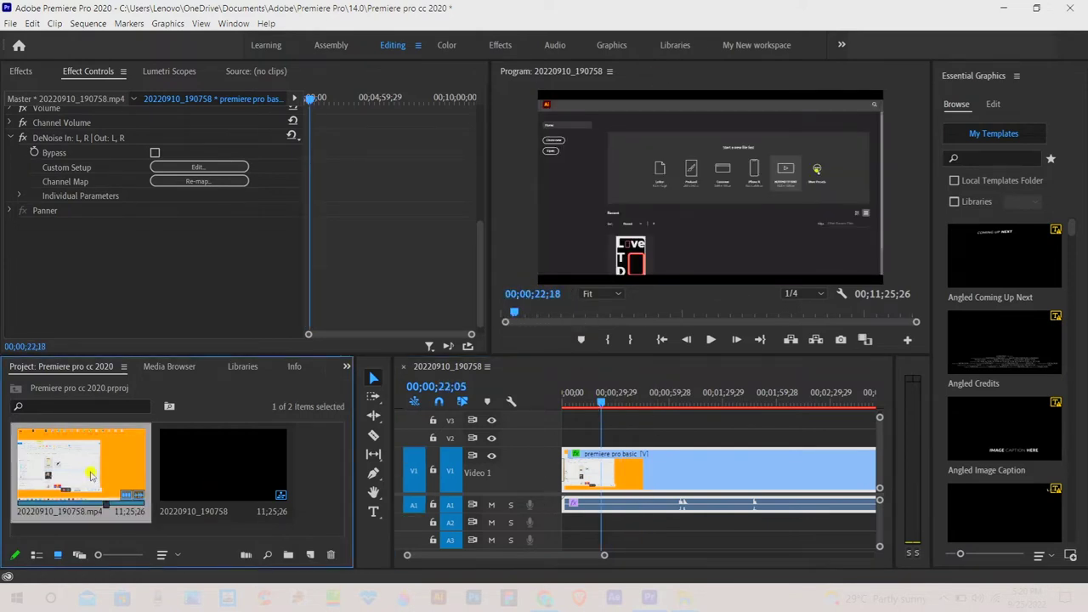
left_click(643, 323)
left_click_drag(643, 323, 533, 321)
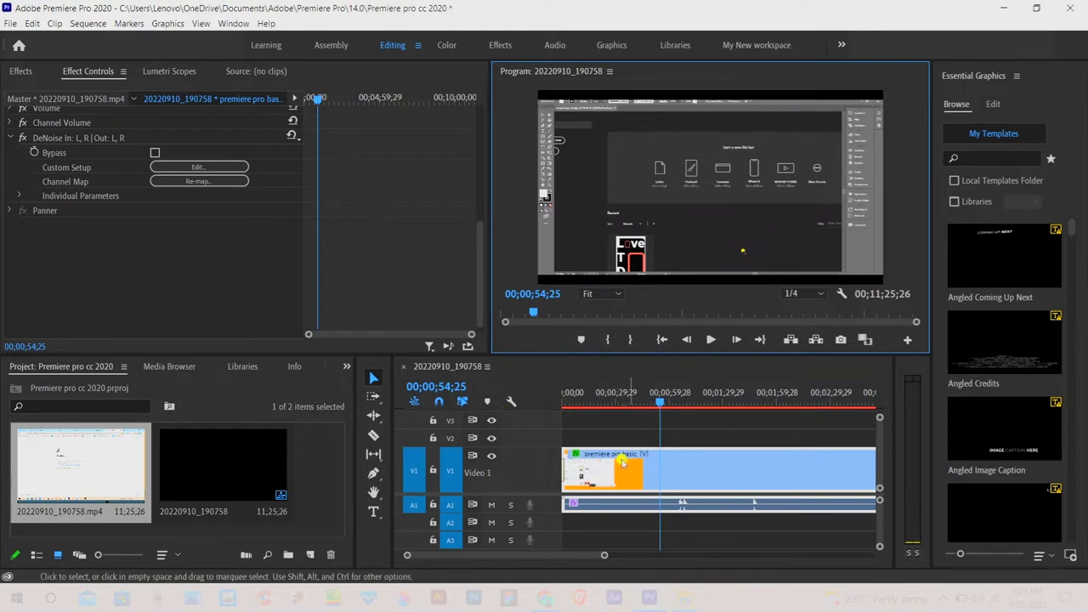
left_click(757, 428)
Look through the Window menu's list of panels and extensions
left_click(234, 23)
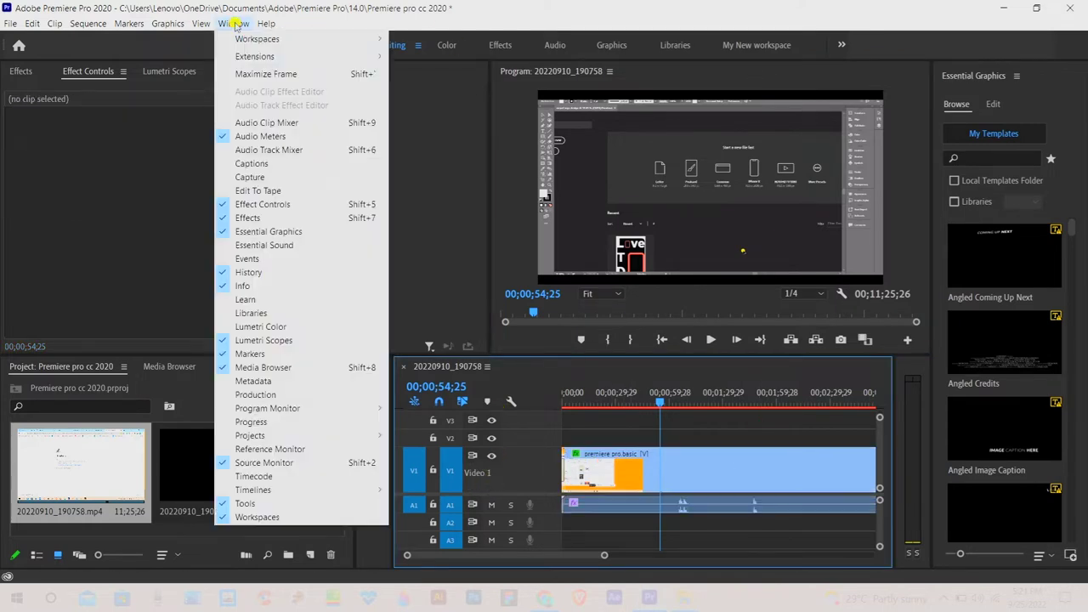
mouse_move(337, 53)
left_click(476, 56)
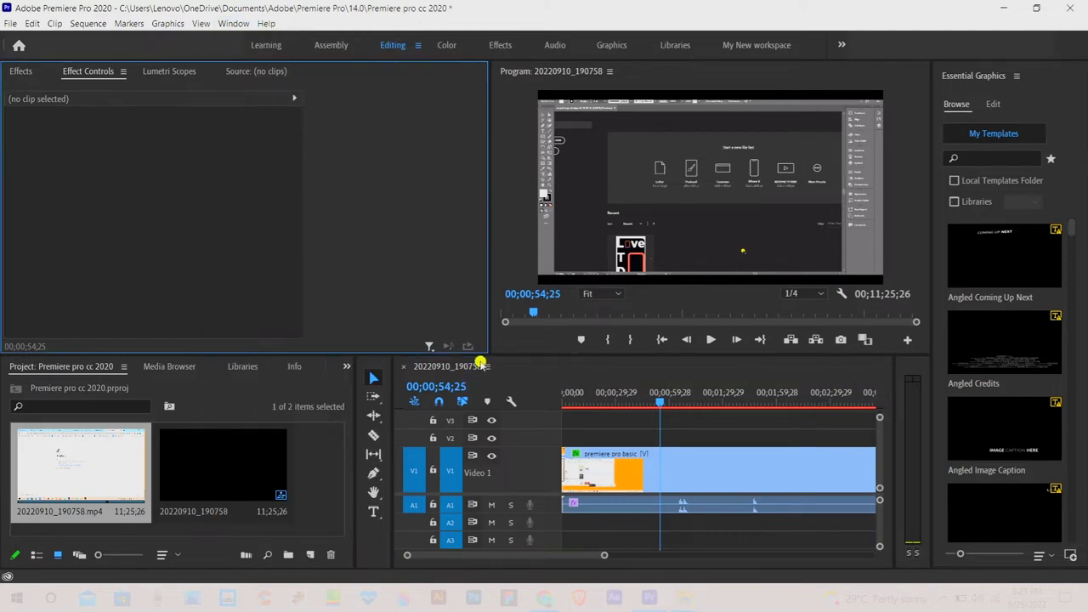
From the Project panel's New Item list, start a new Sequence
left_click(550, 375)
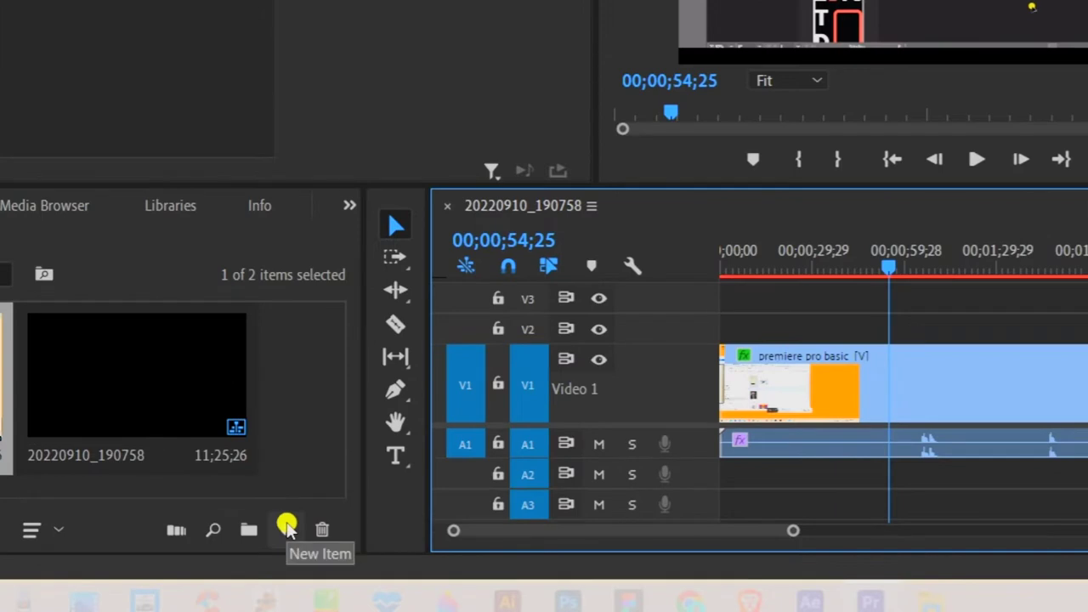
left_click(286, 527)
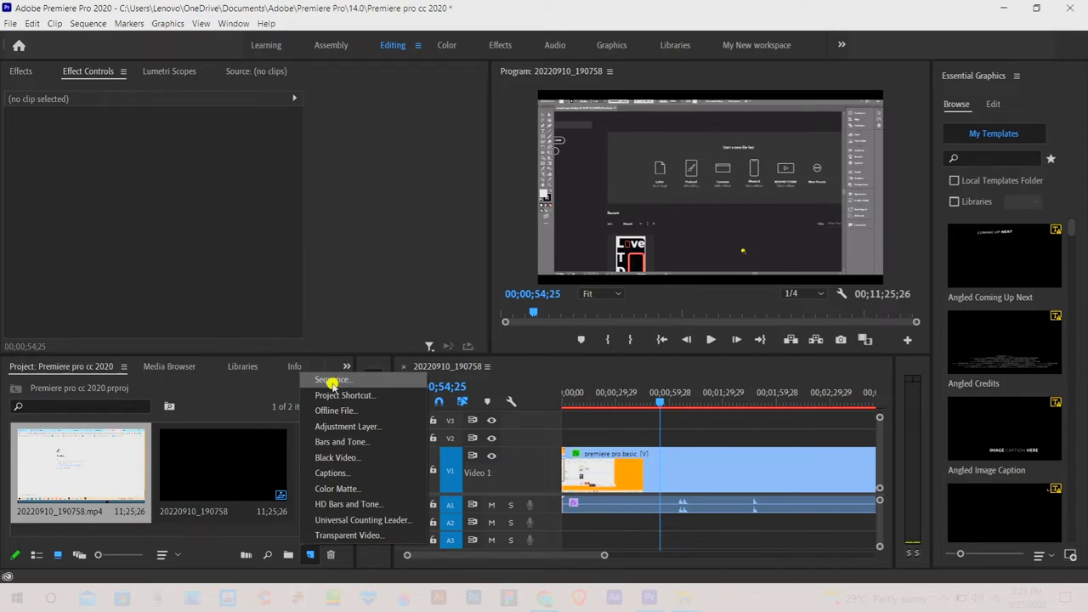
left_click(331, 382)
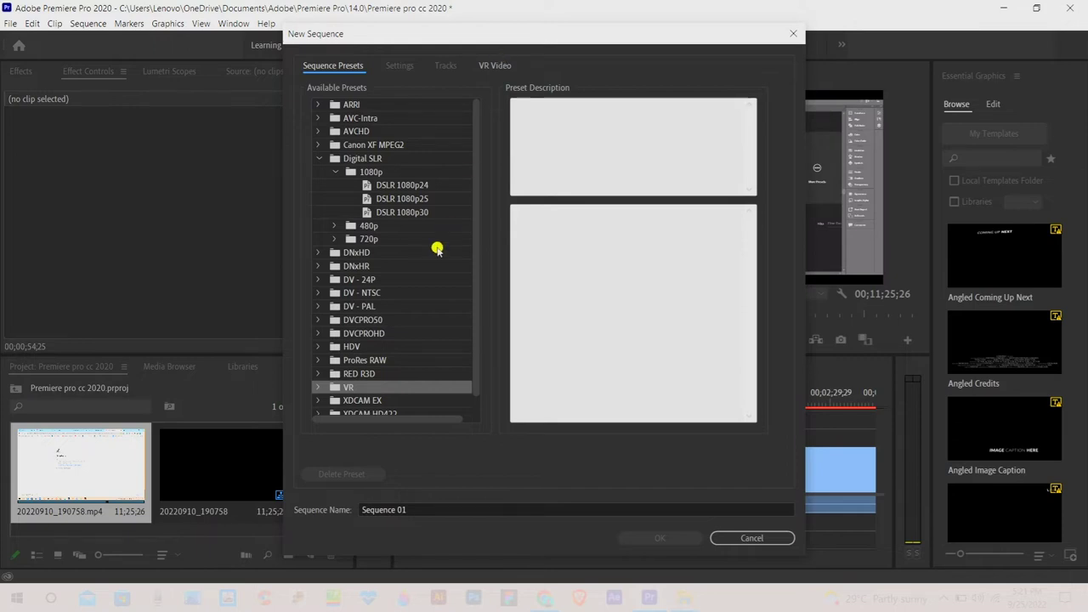
Scroll the Available Presets list and select the Digital SLR folder
scroll(437, 249, "down", 1)
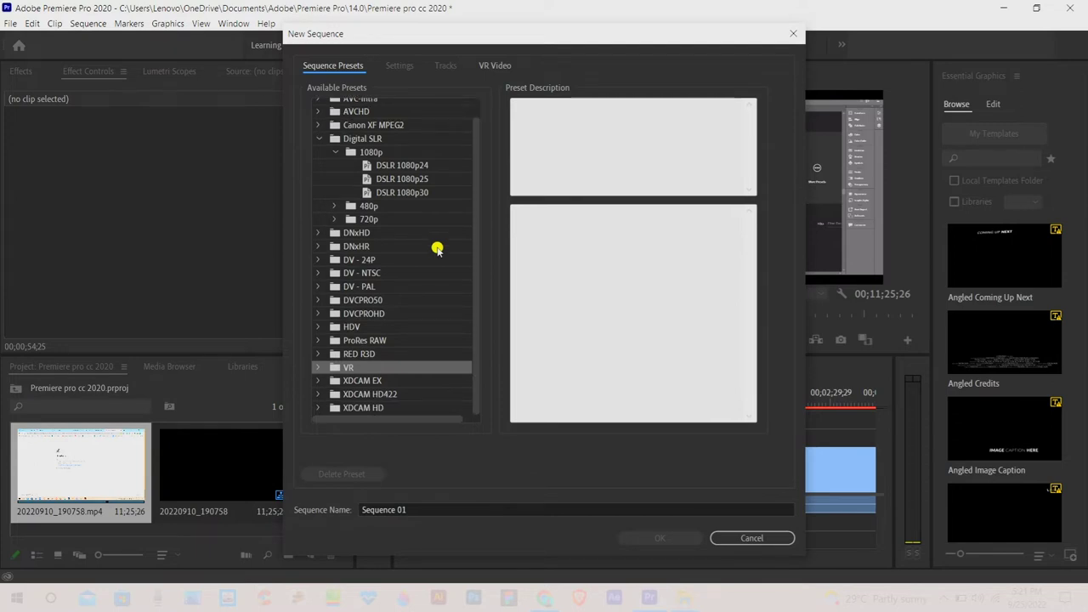
scroll(437, 249, "up", 1)
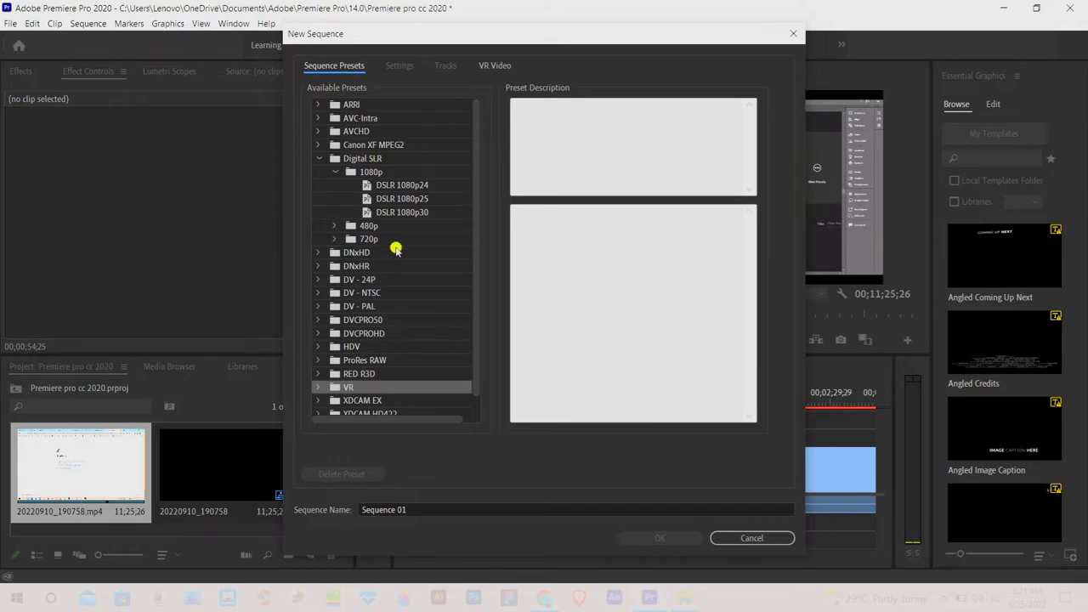
left_click(406, 212)
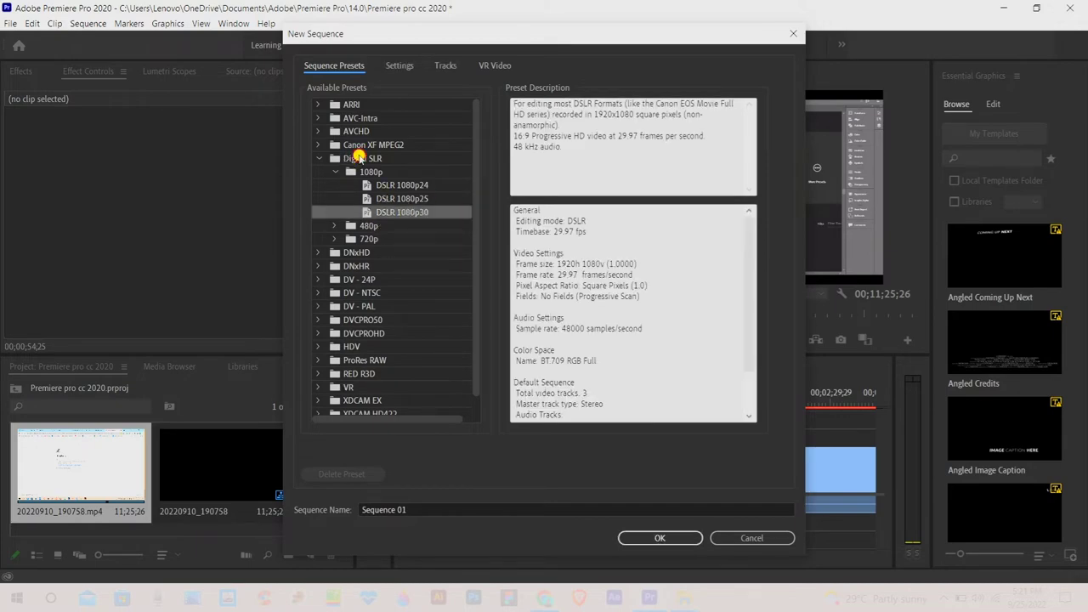
left_click(358, 158)
Expand the HDV presets folder, then return to the Digital SLR presets
scroll(351, 368, "down", 1)
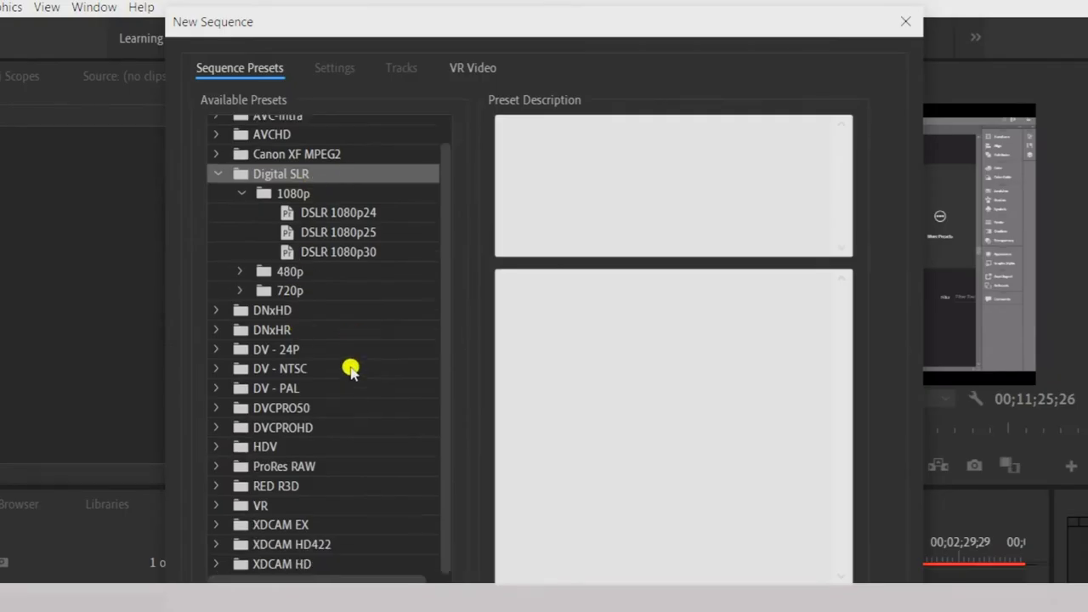
left_click(289, 512)
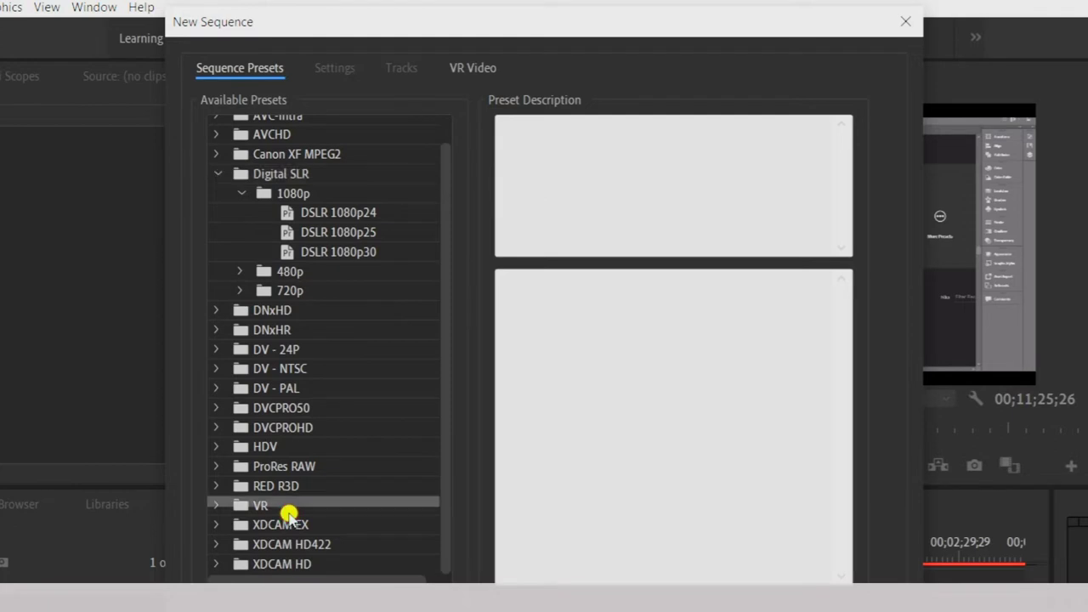
left_click(274, 452)
left_click(216, 452)
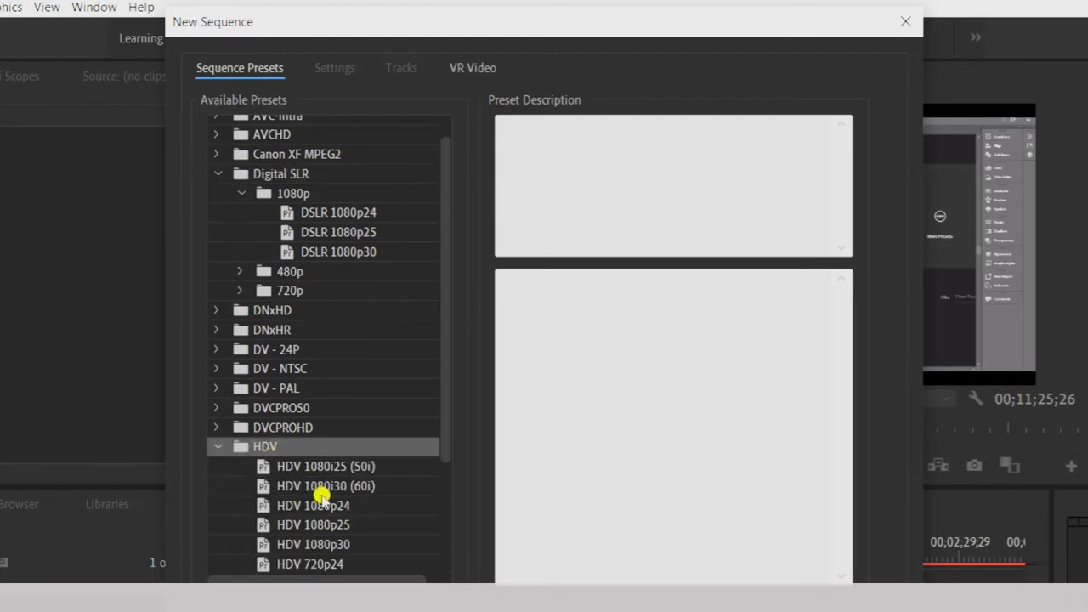
scroll(318, 491, "down", 3)
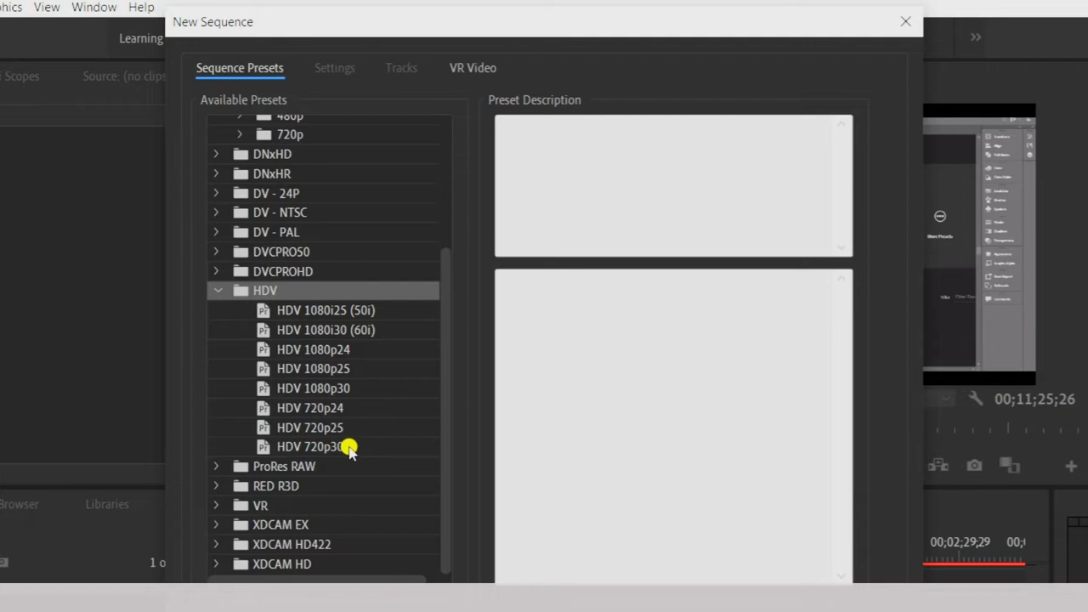
scroll(319, 385, "up", 3)
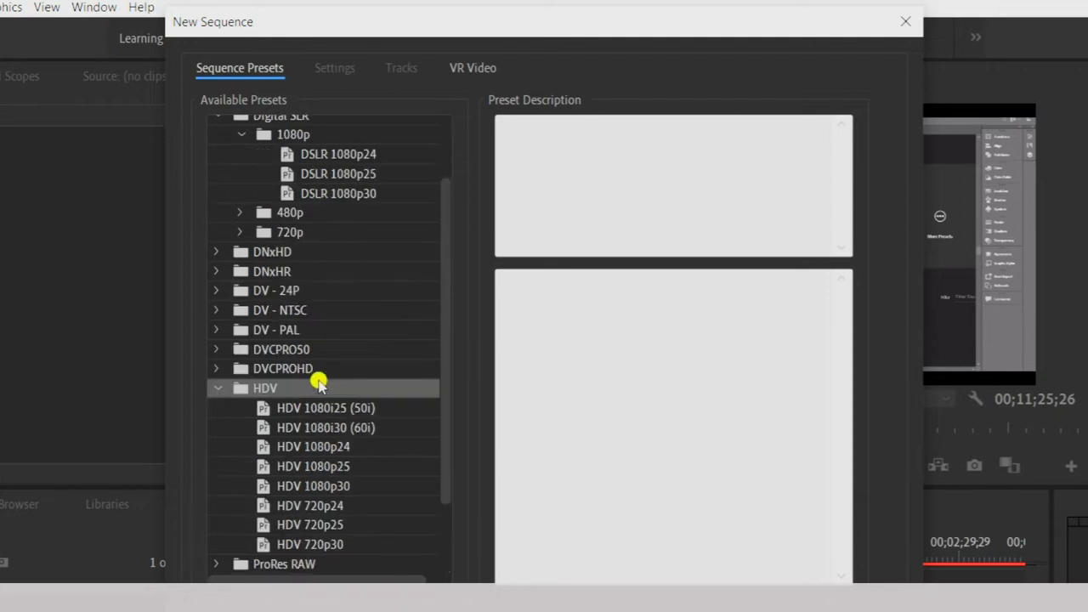
scroll(319, 384, "up", 3)
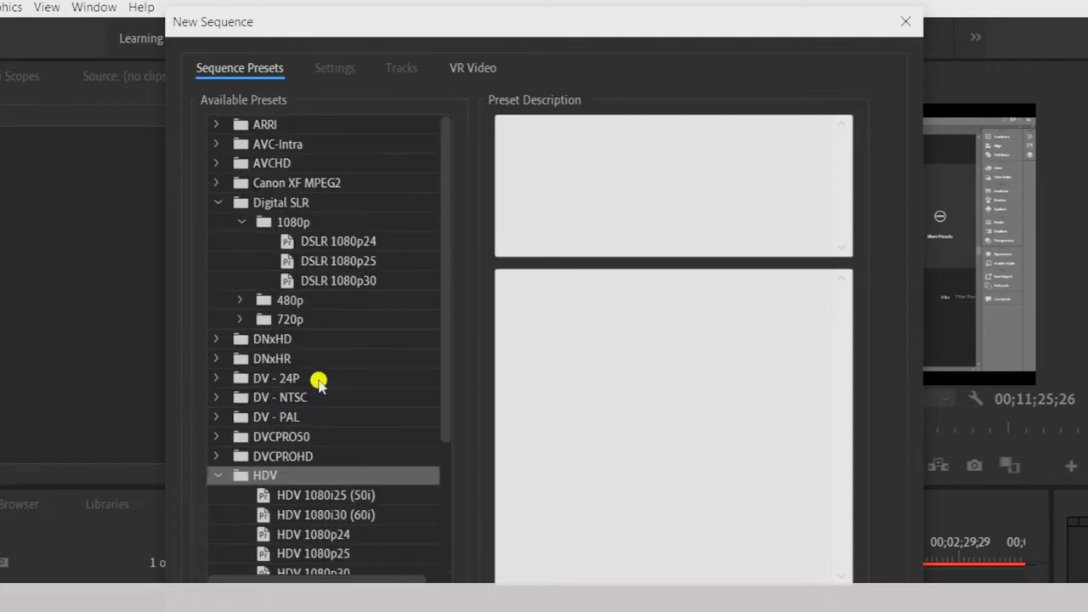
left_click(267, 207)
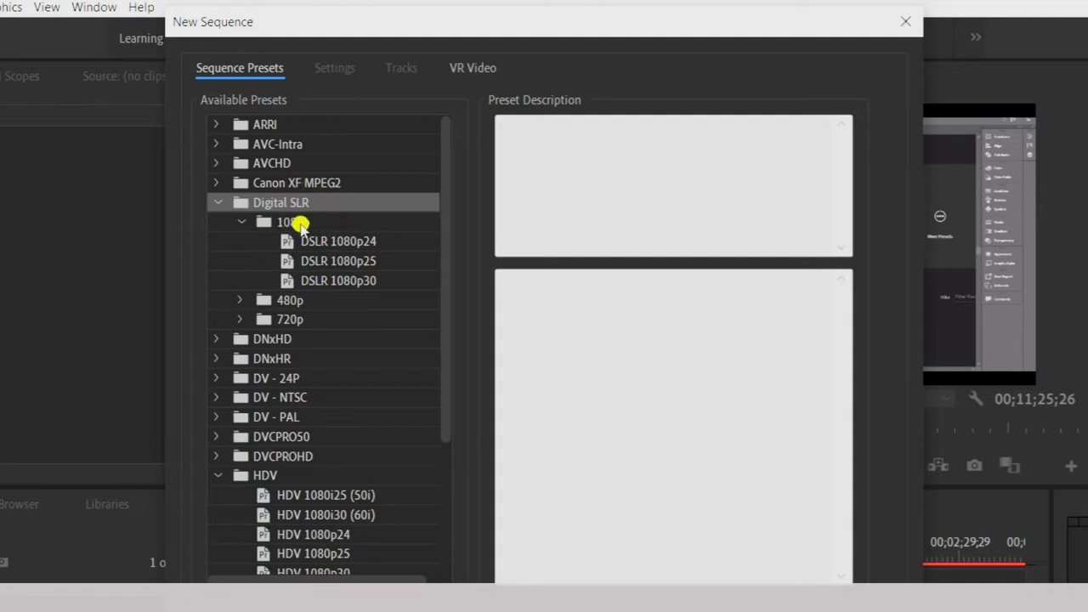
Pick Digital SLR > 1080p > DSLR 1080p30 and rename Sequence 01 to 'Youtube video size'
left_click(299, 223)
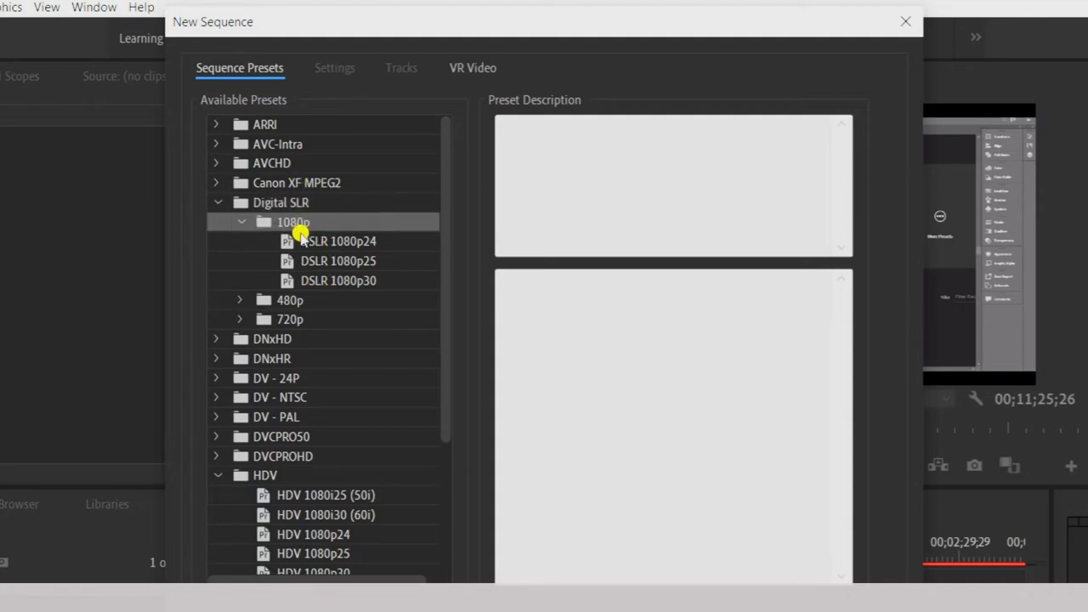
left_click(331, 283)
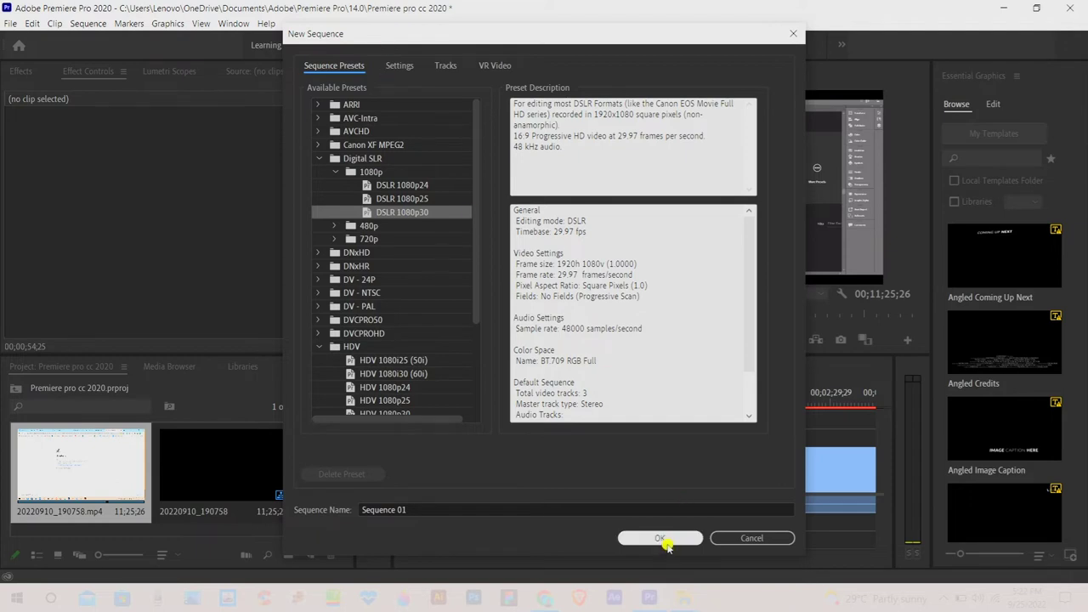
double_click(536, 507)
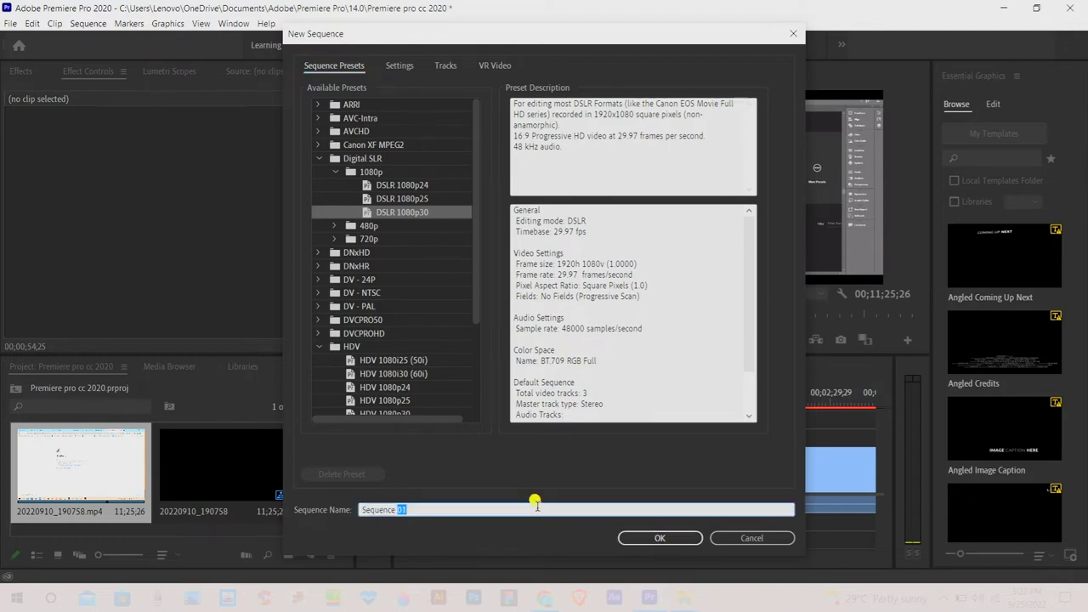
key("BackSpace")
key("BackSpace")
key("BackSpace")
key("BackSpace")
key("BackSpace")
key("BackSpace")
key("BackSpace")
type("outube vi")
type("deo siz")
type("e")
left_click(396, 71)
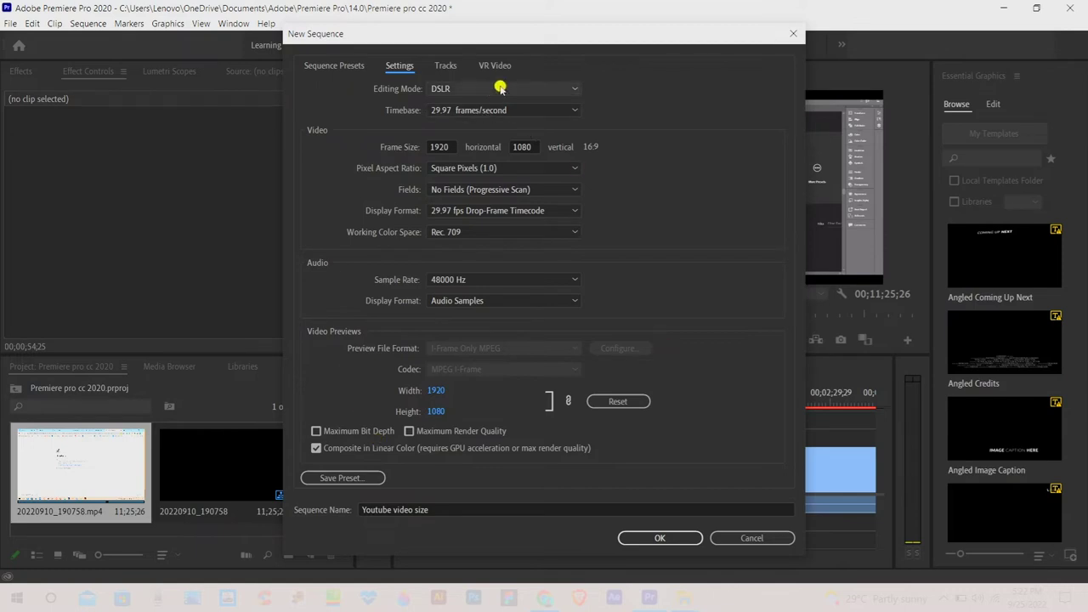
Keep DSLR editing mode, set Timebase to 30.00 frames/second, and leave the 1920 width
left_click(575, 89)
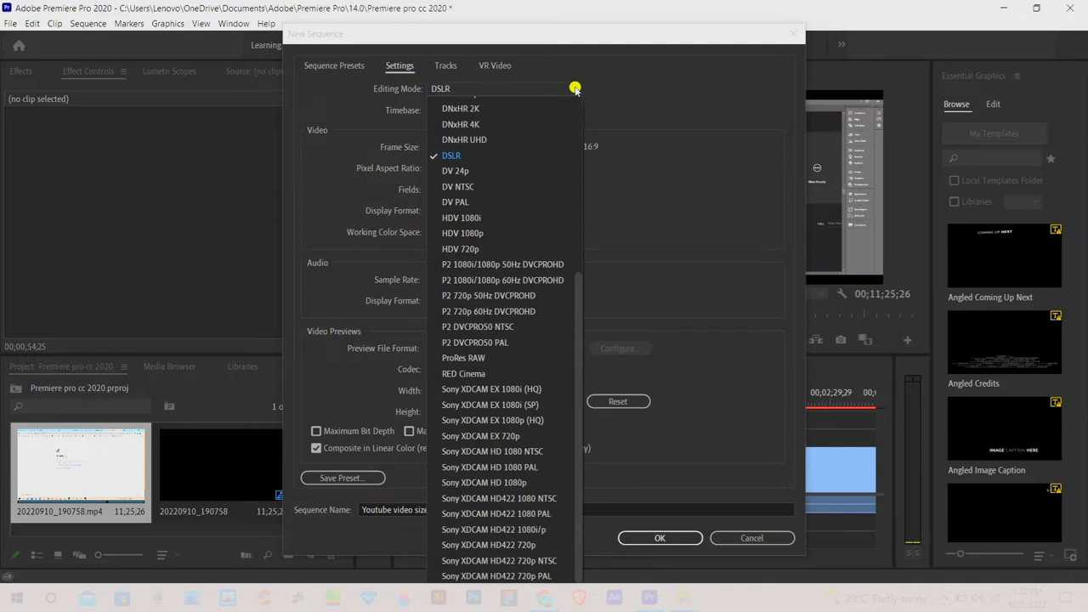
left_click(496, 156)
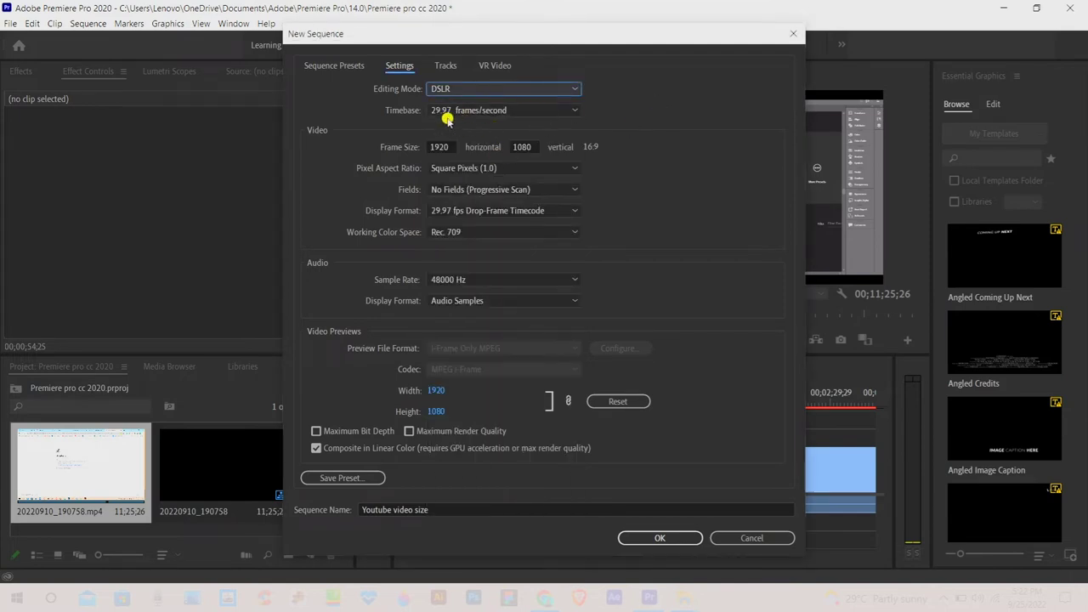
left_click(562, 112)
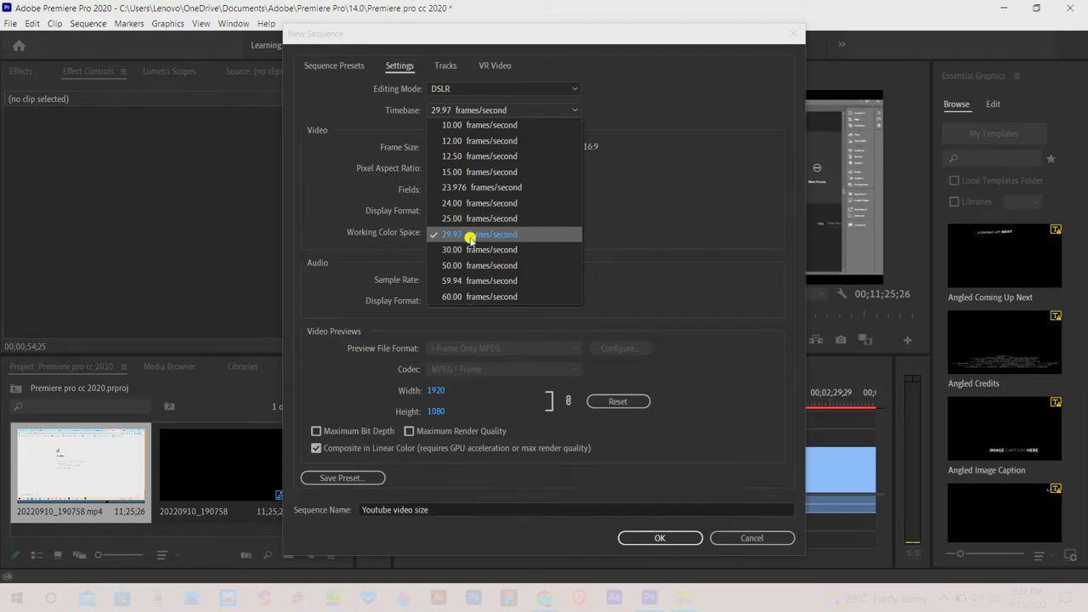
left_click(470, 249)
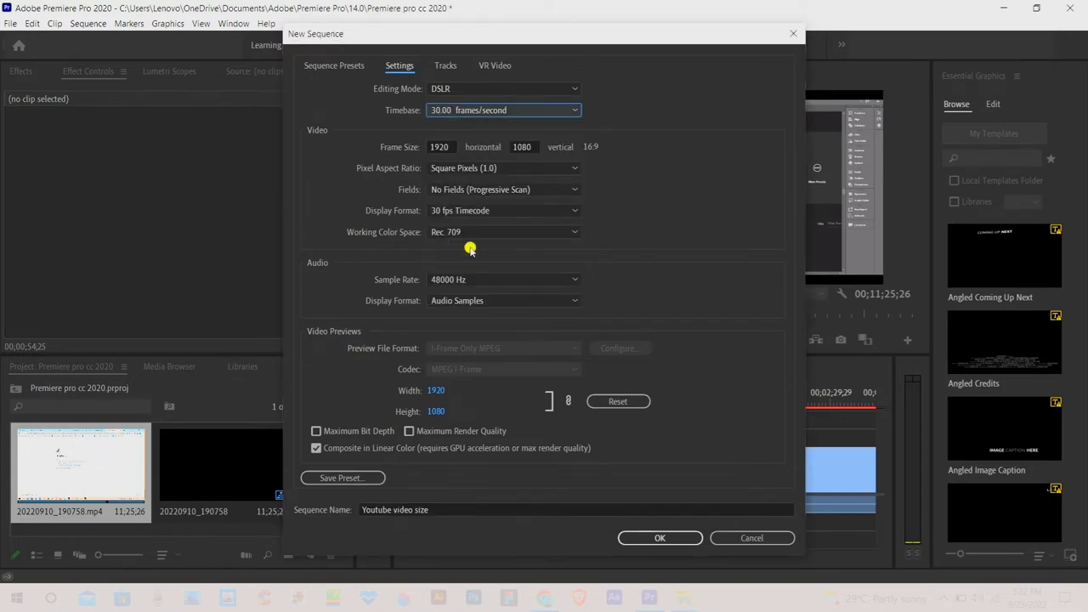
left_click(448, 143)
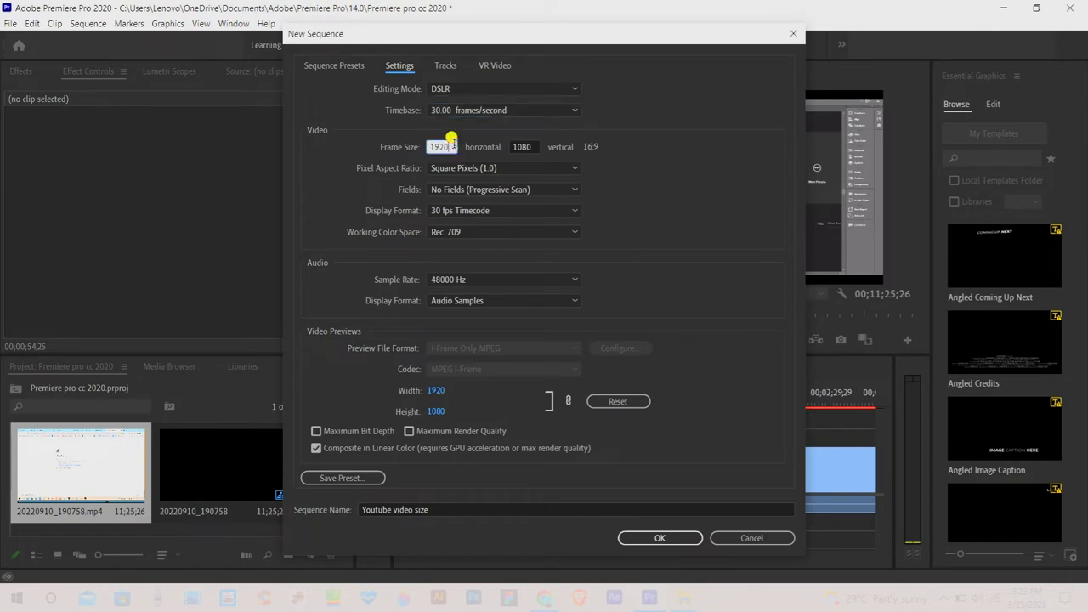
left_click(452, 143)
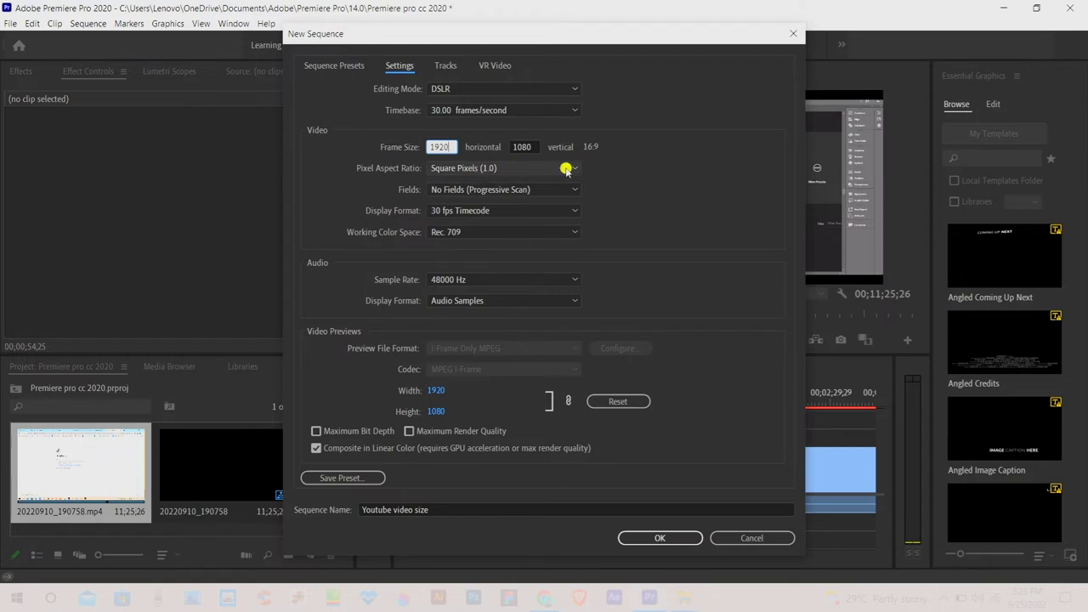
left_click(567, 168)
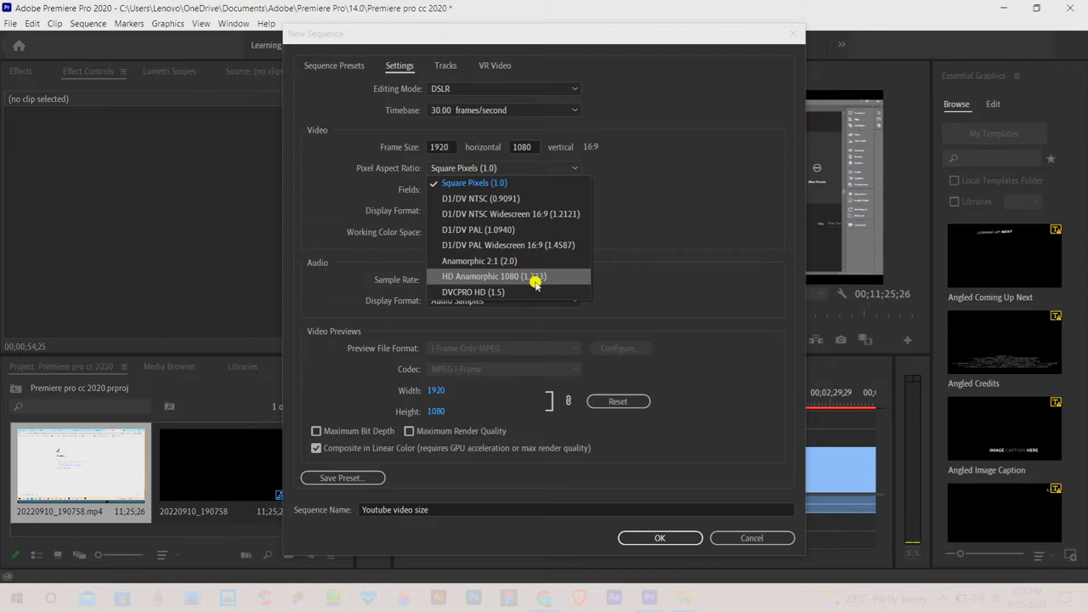
left_click(651, 255)
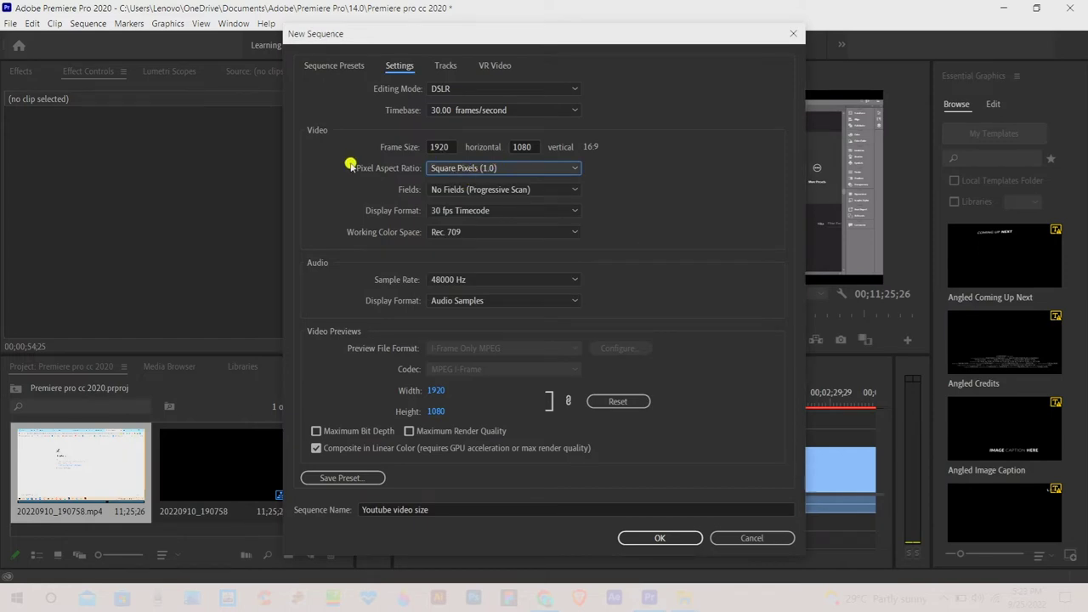
left_click(512, 169)
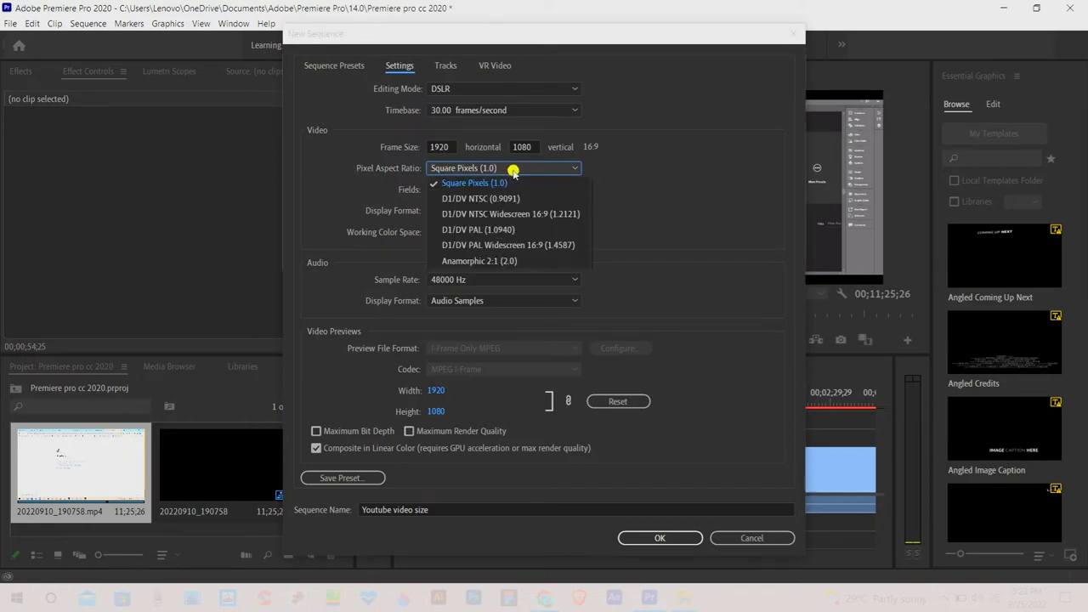
left_click(486, 182)
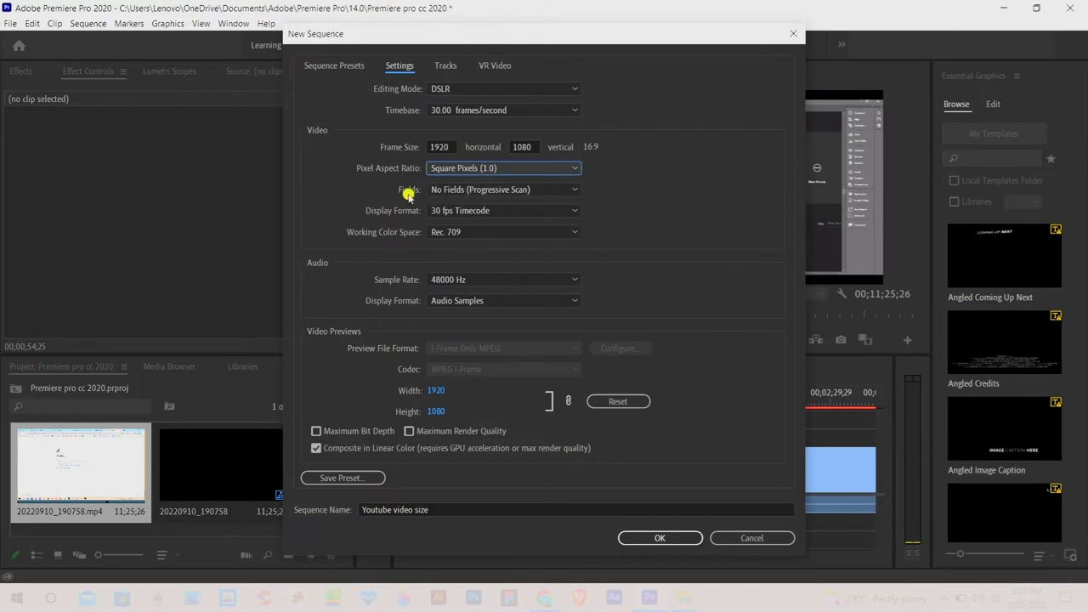
left_click(532, 191)
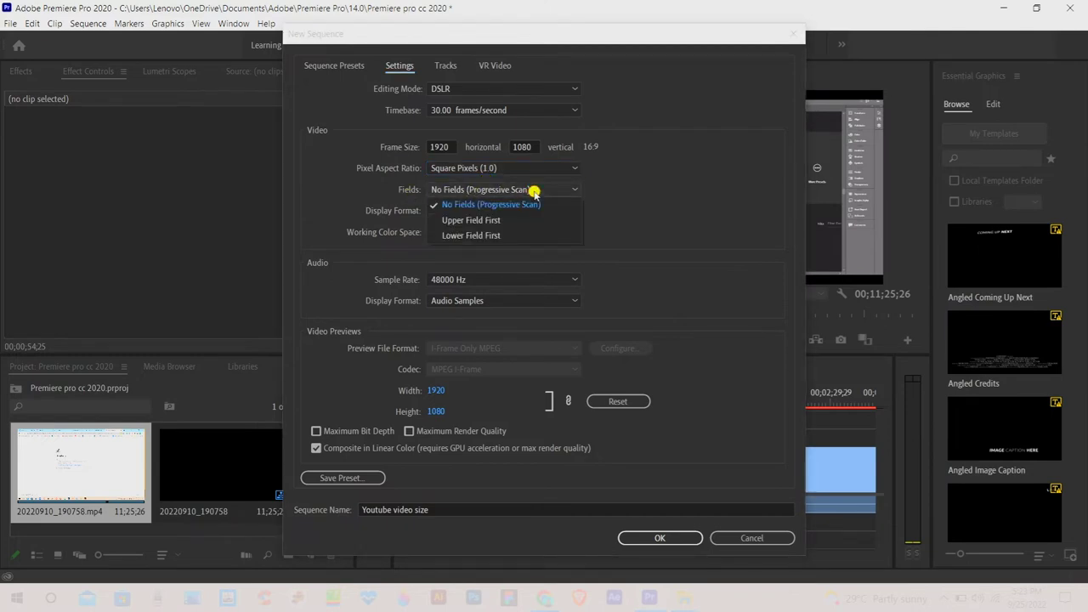
left_click(469, 204)
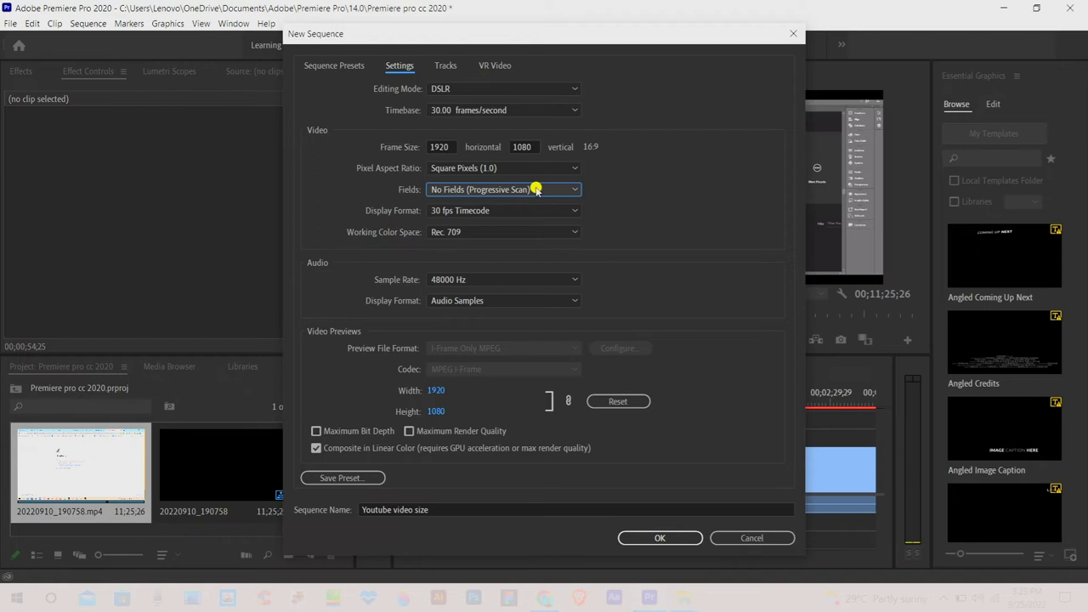
left_click(554, 211)
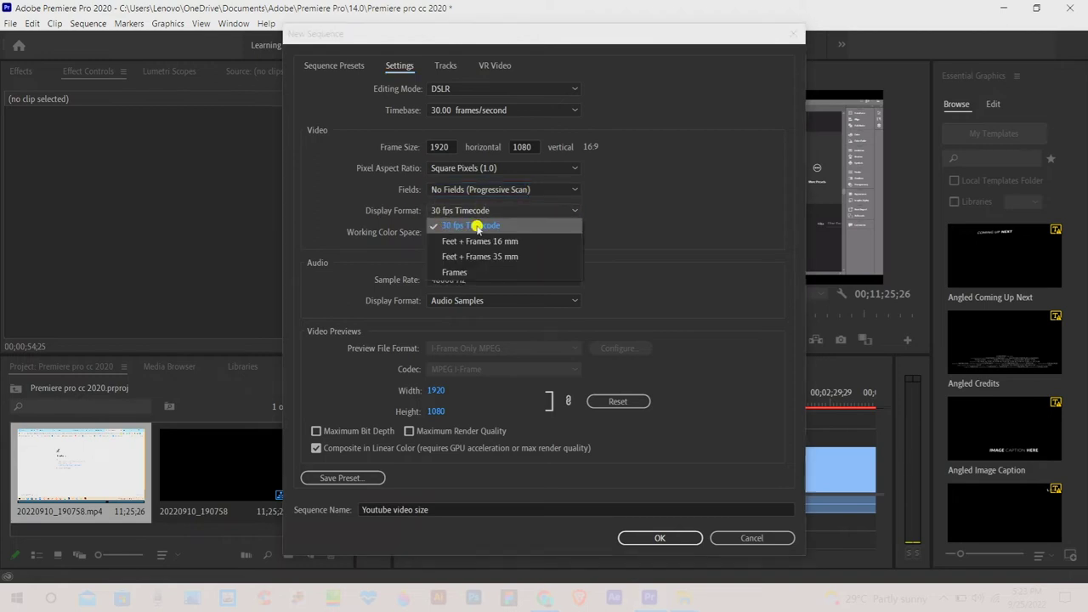
left_click(554, 212)
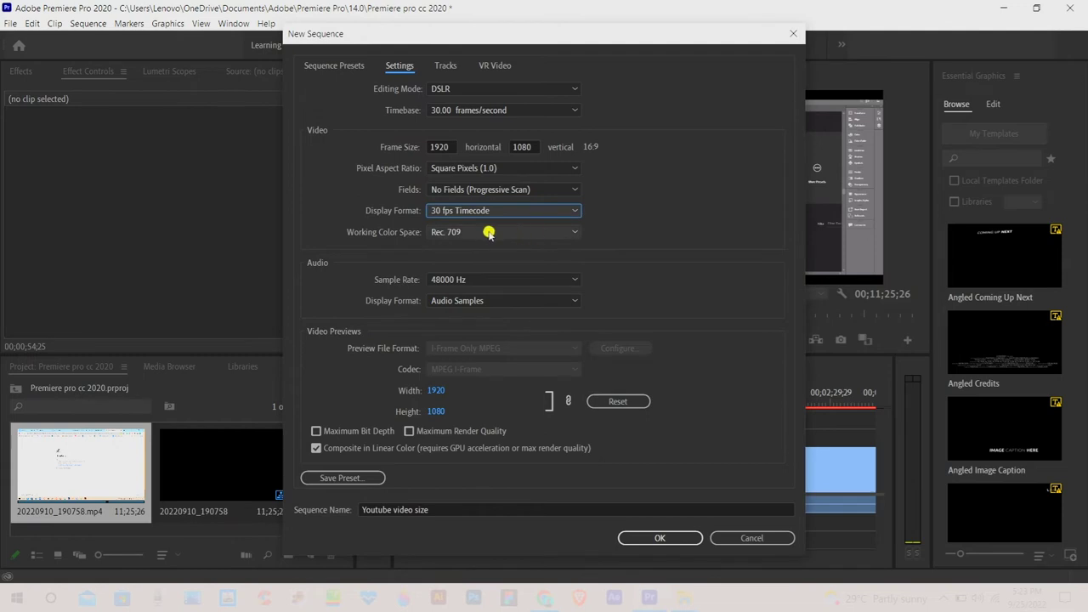
left_click(573, 236)
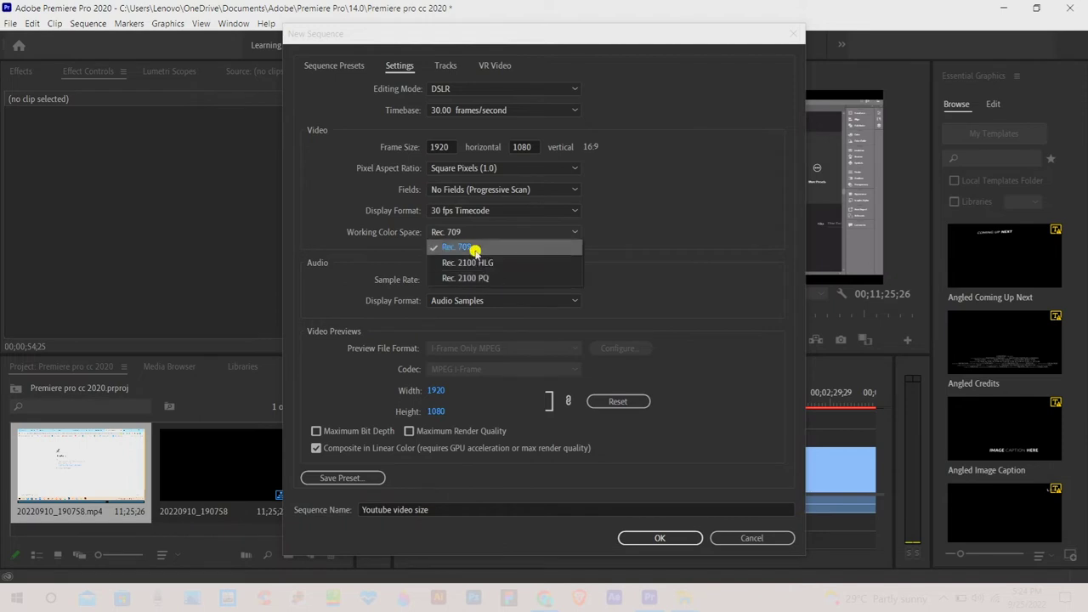
left_click(474, 248)
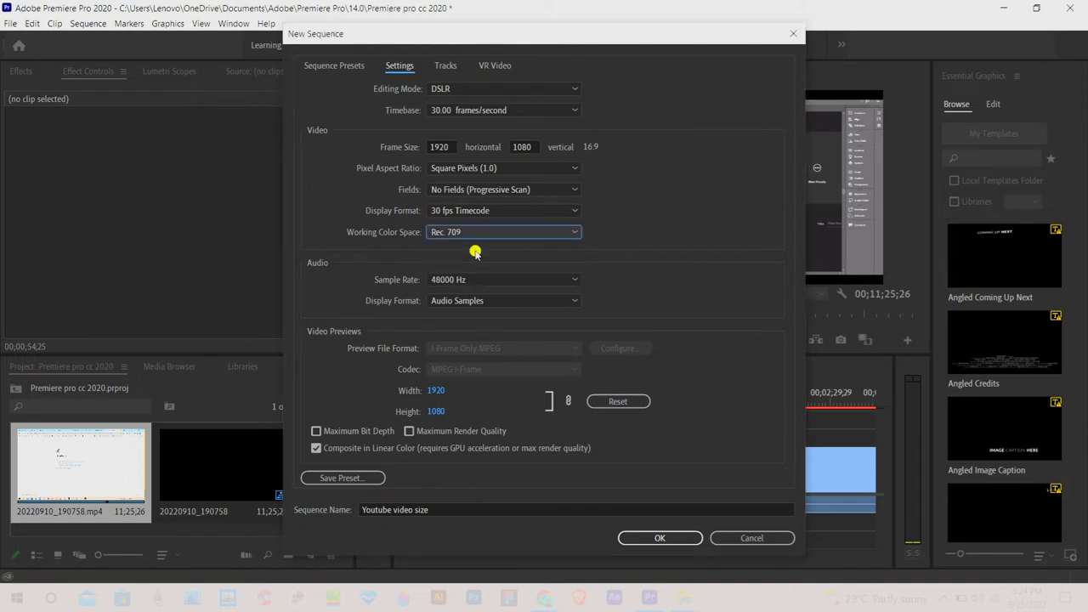
left_click(534, 304)
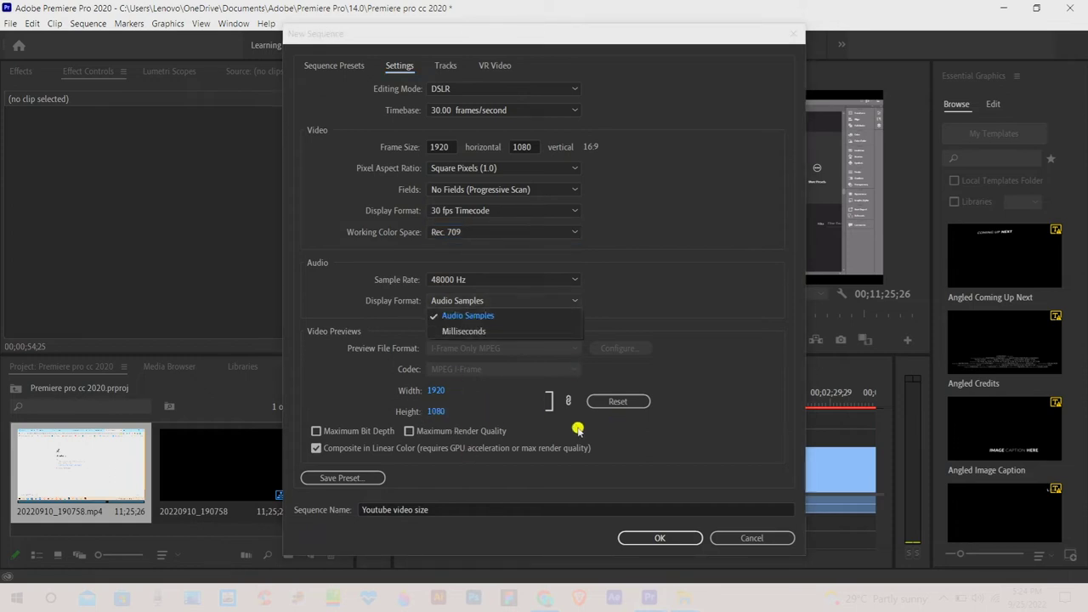
left_click(667, 542)
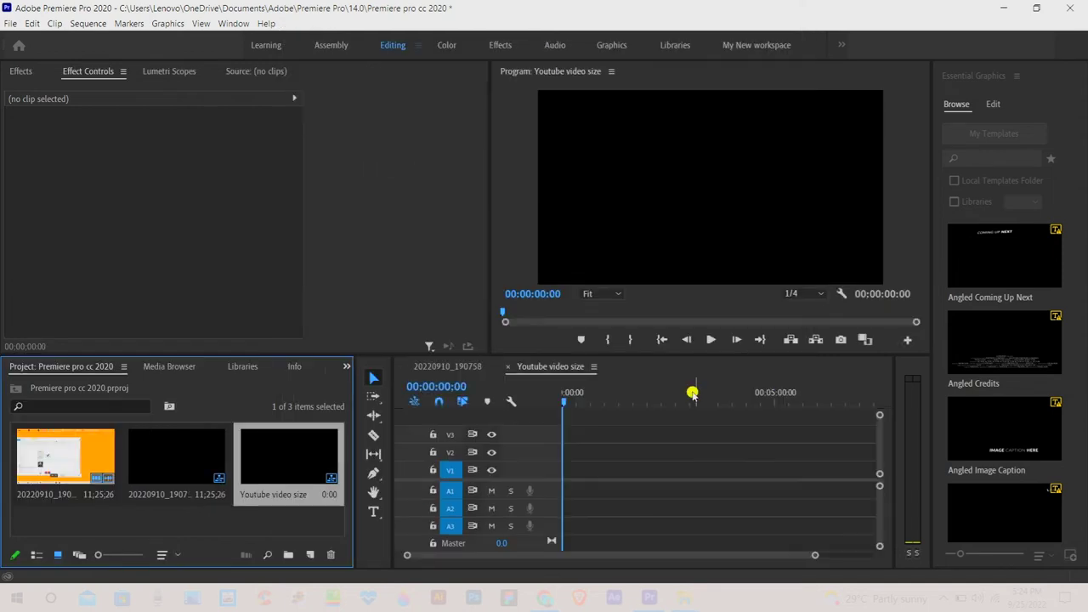
Drop 20220910_190758.mp4 onto V1 and A1, keeping the sequence's existing settings
left_click_drag(564, 400, 619, 401)
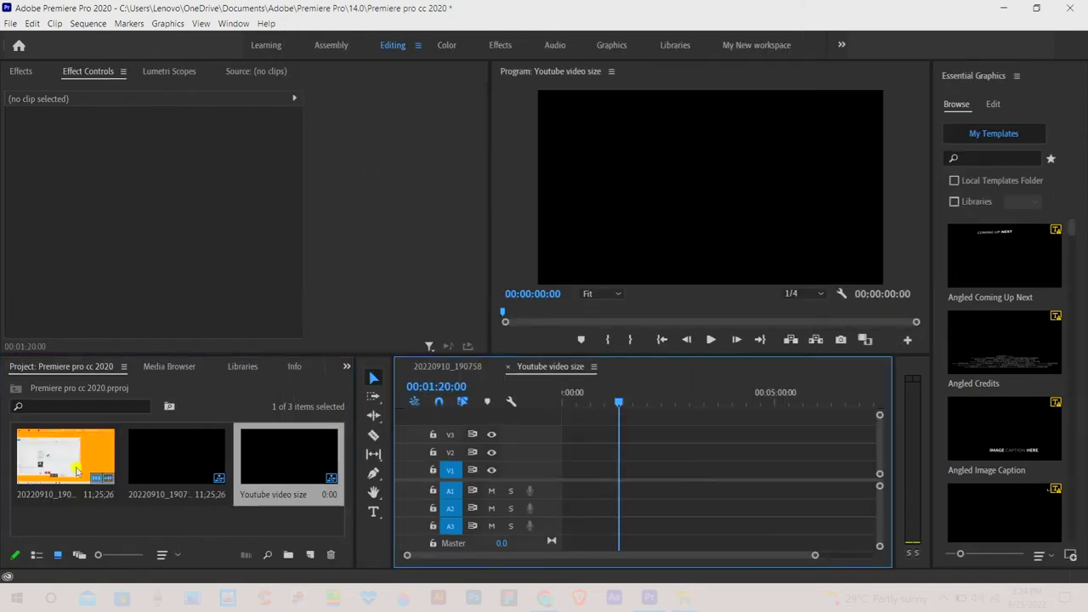
left_click_drag(51, 453, 561, 470)
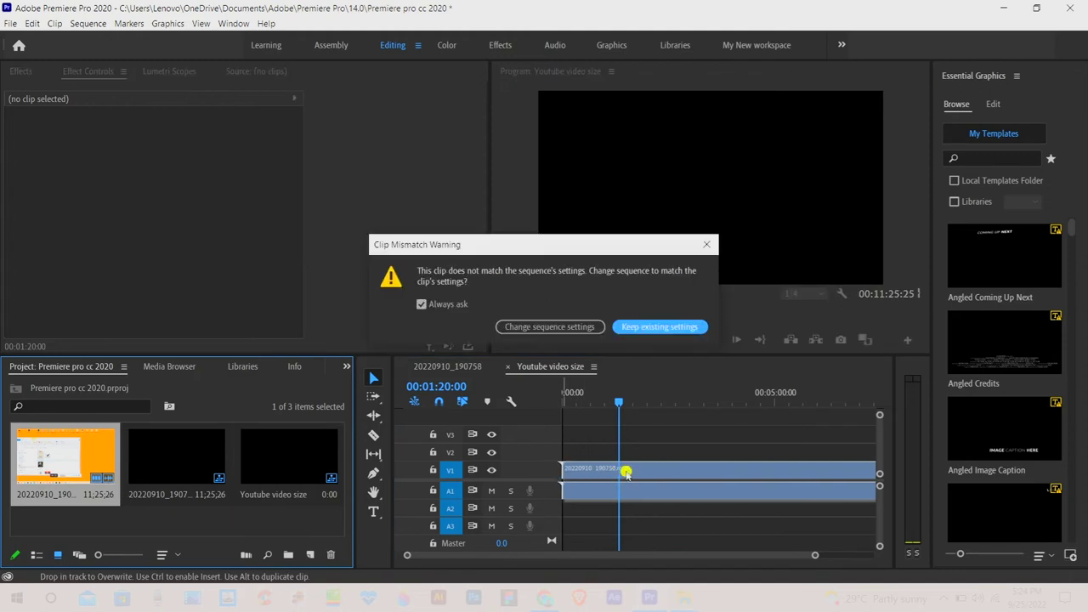
left_click(650, 327)
Scrub the playhead along the placed clip to review it
mouse_move(612, 400)
left_mouse_down()
mouse_move(657, 397)
mouse_move(605, 399)
left_mouse_up()
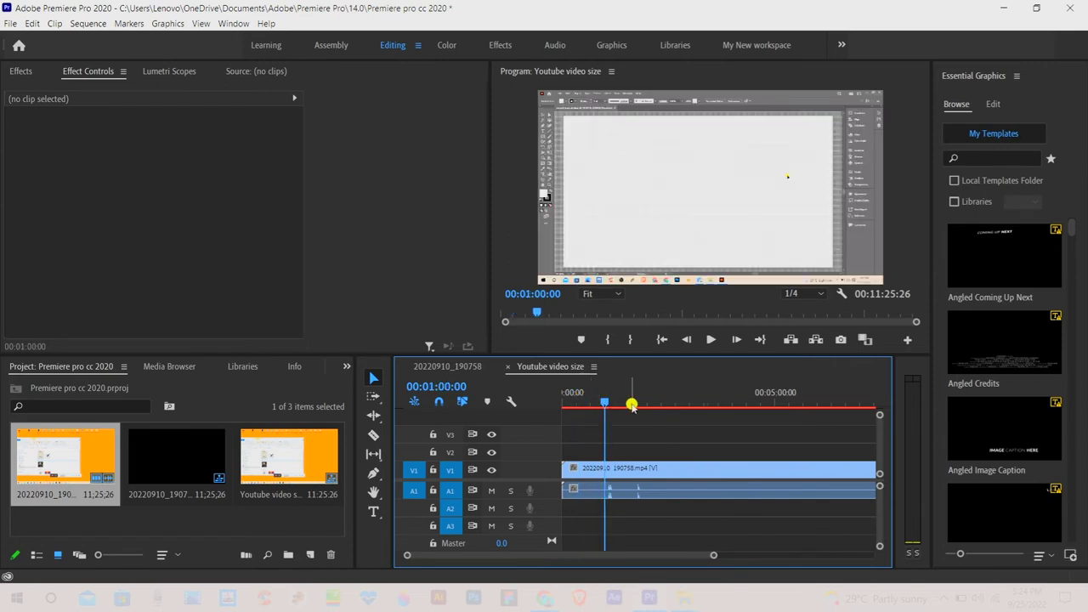
mouse_move(605, 398)
left_mouse_down()
mouse_move(694, 398)
mouse_move(644, 399)
left_mouse_up()
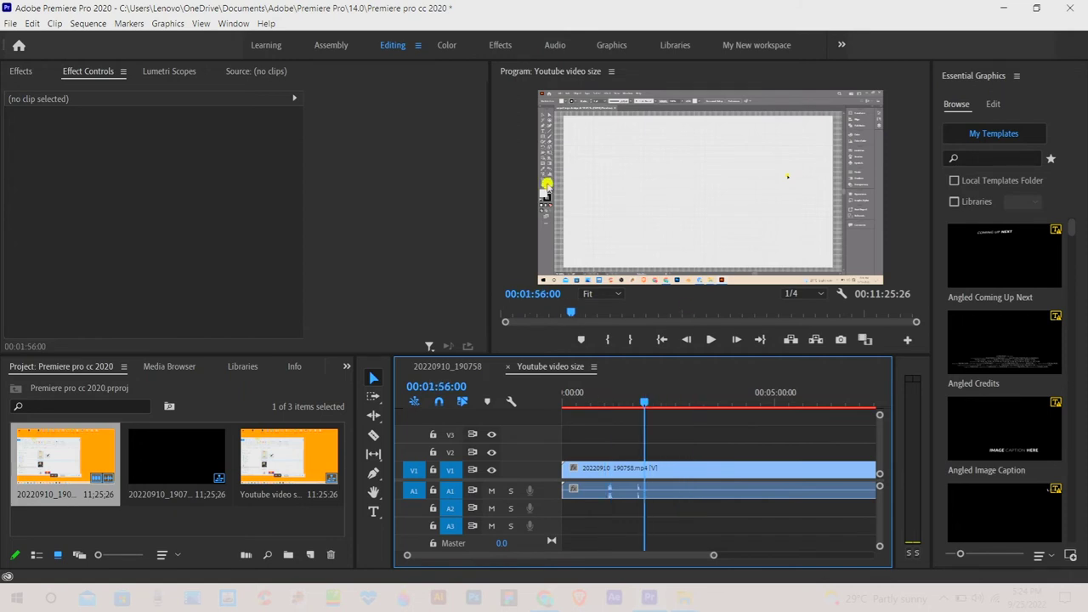
left_click(577, 160)
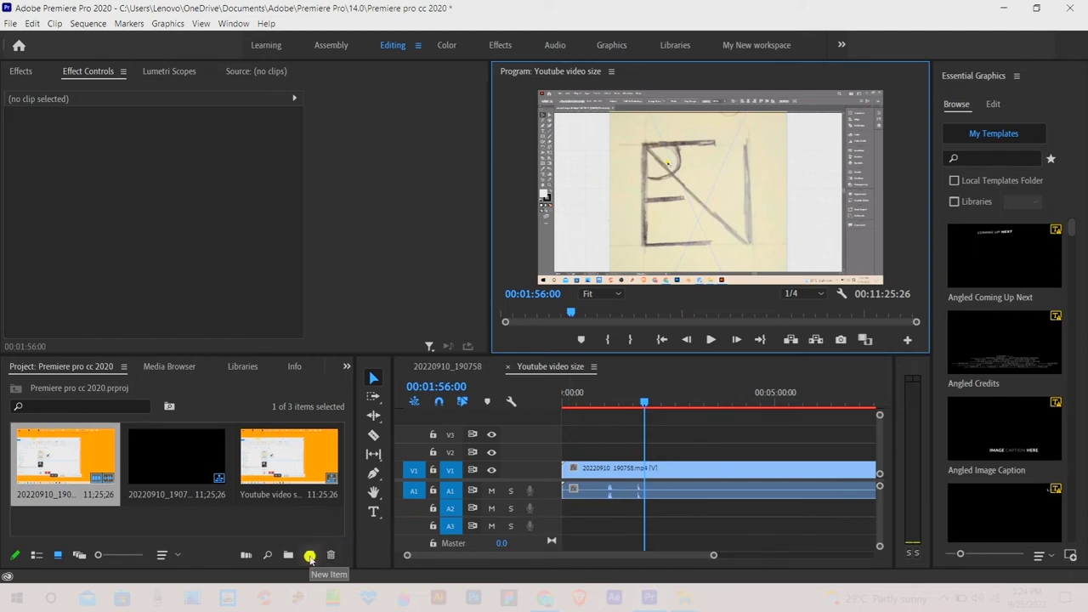
left_click(309, 556)
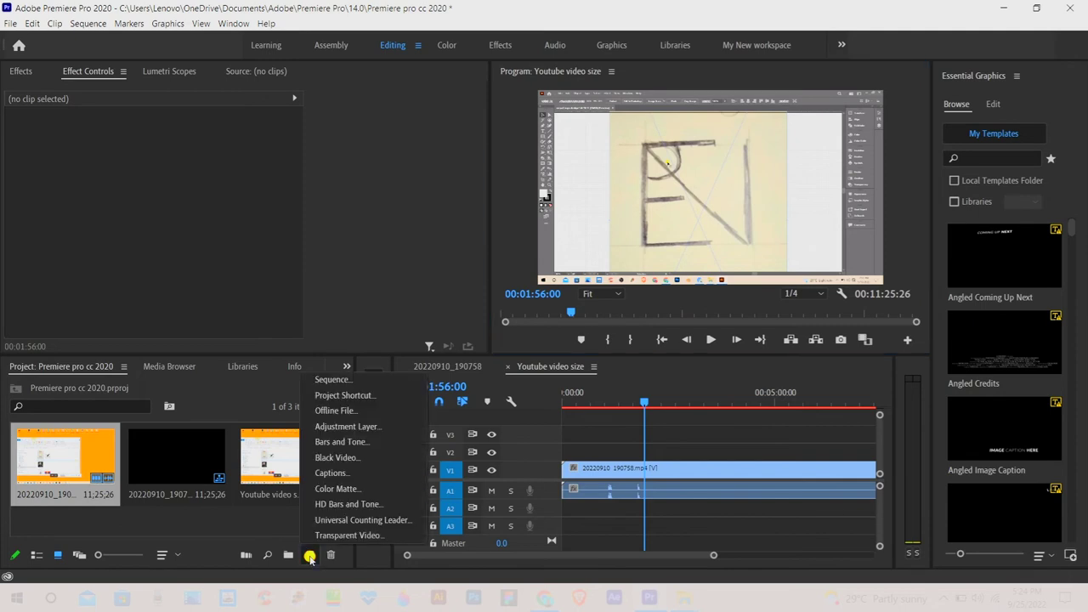
Create a new sequence named 'reels tiktok, short' with a 1080×1920 frame size
left_click(321, 378)
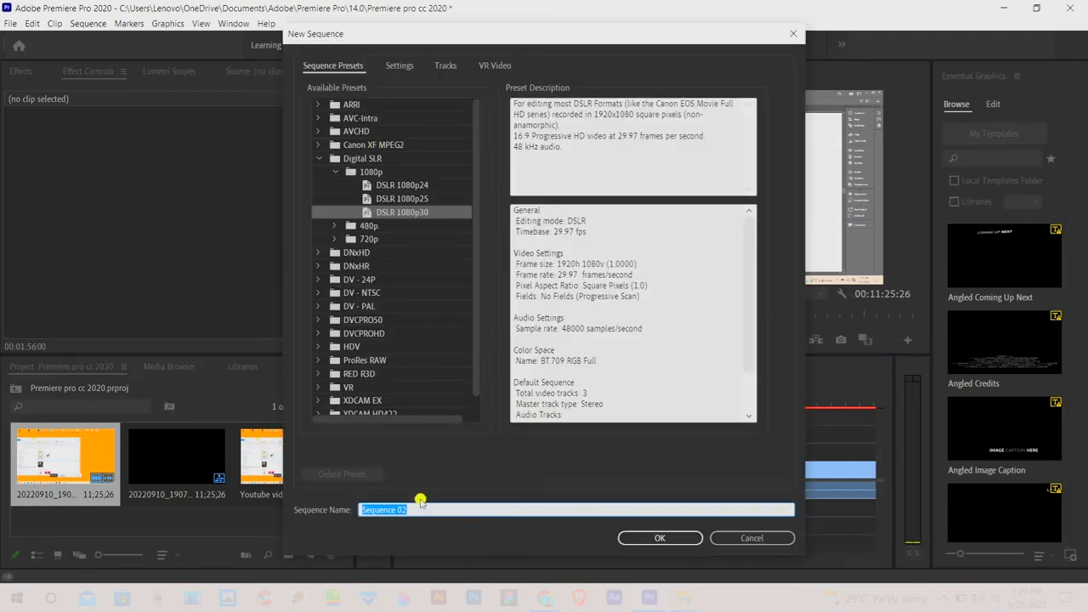
key("BackSpace")
type("reels tiktok, short")
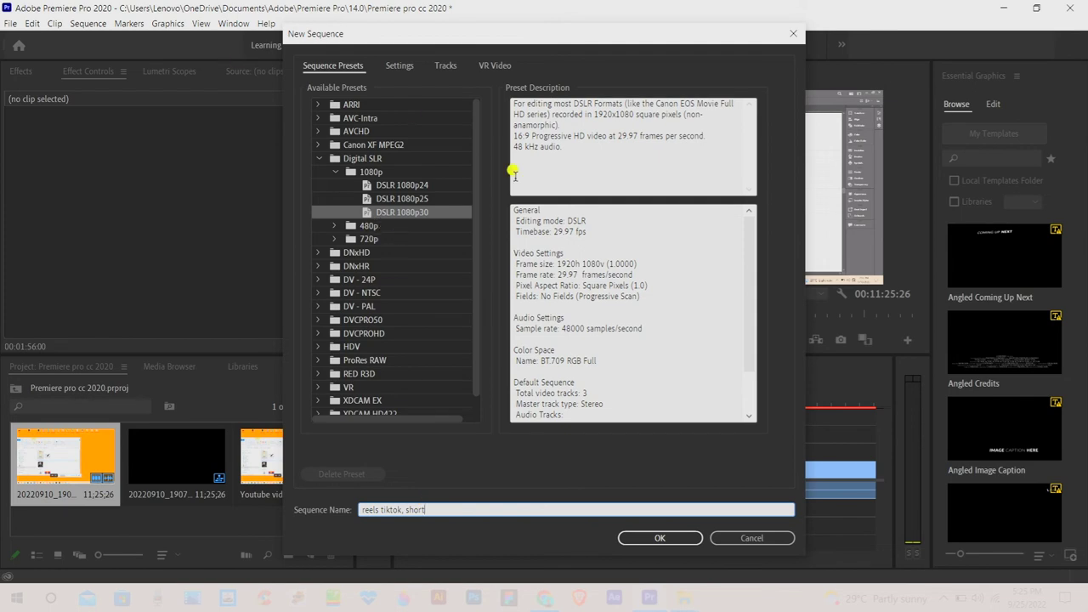
left_click(393, 65)
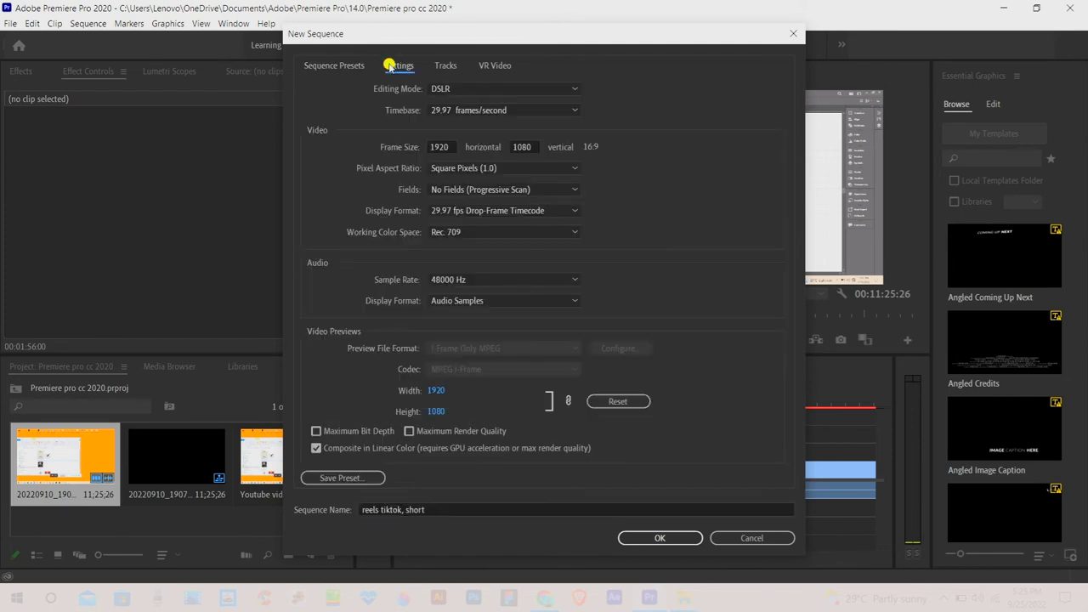
left_click(451, 143)
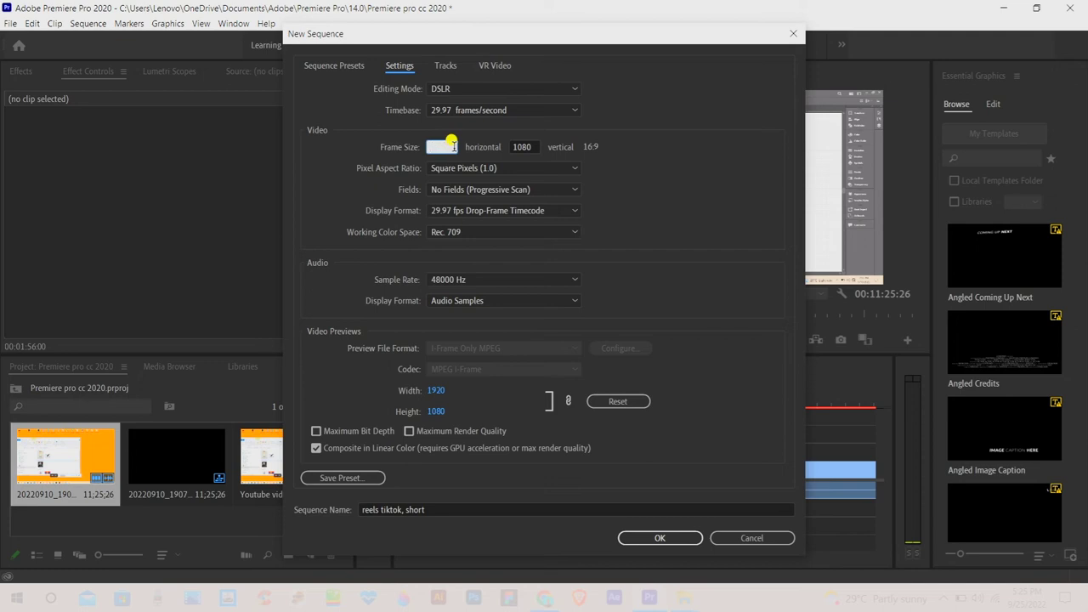
left_click(532, 141)
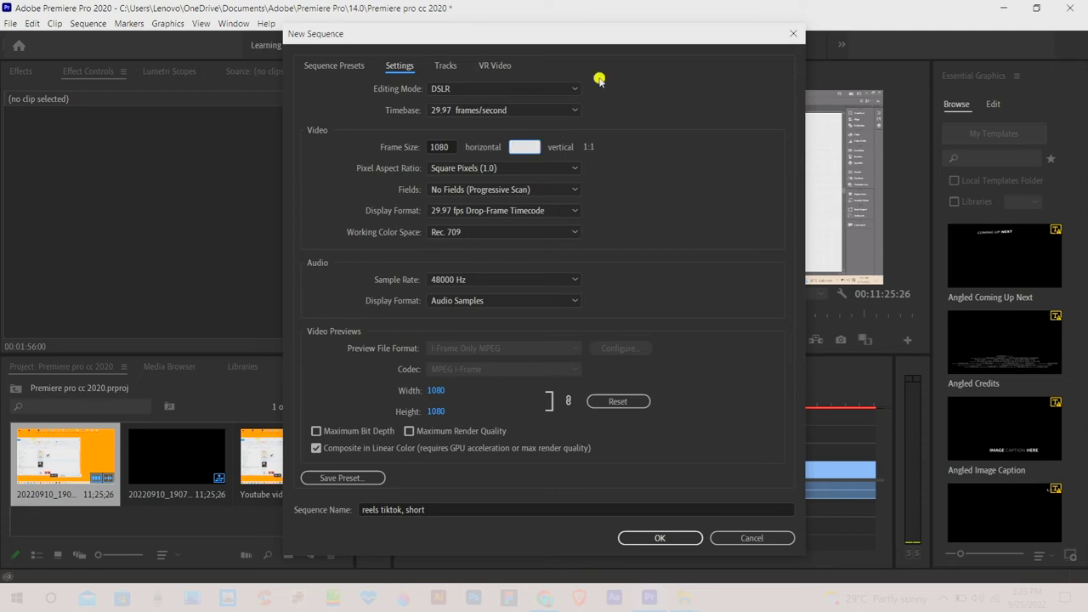
type("1920")
left_click(678, 538)
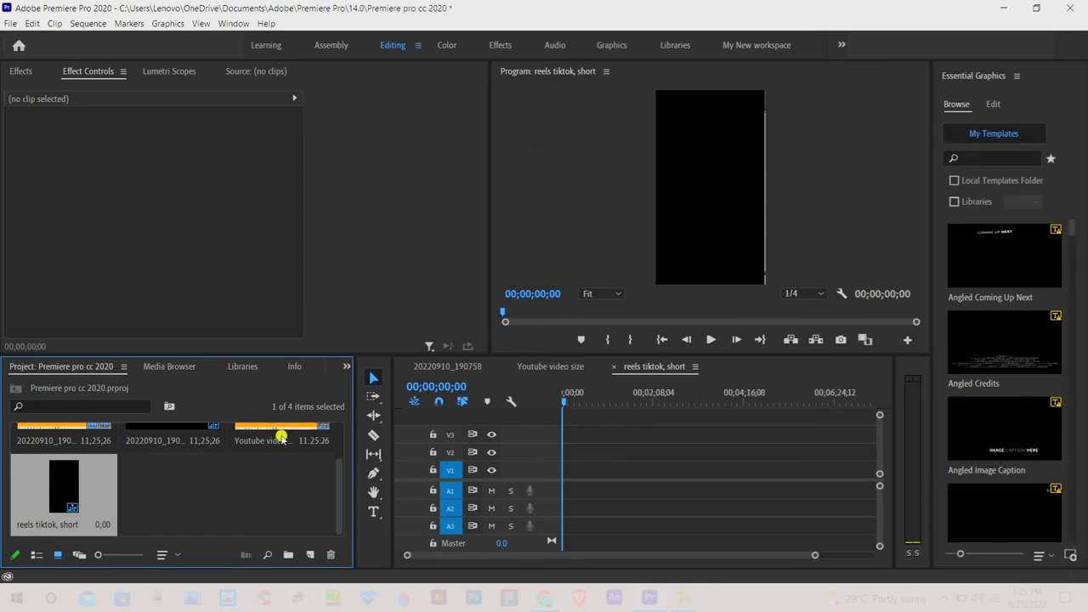
Nest 'Youtube video size' onto V1 and A1, keep the vertical settings, and select it
scroll(281, 442, "up", 1)
left_click_drag(283, 454, 553, 483)
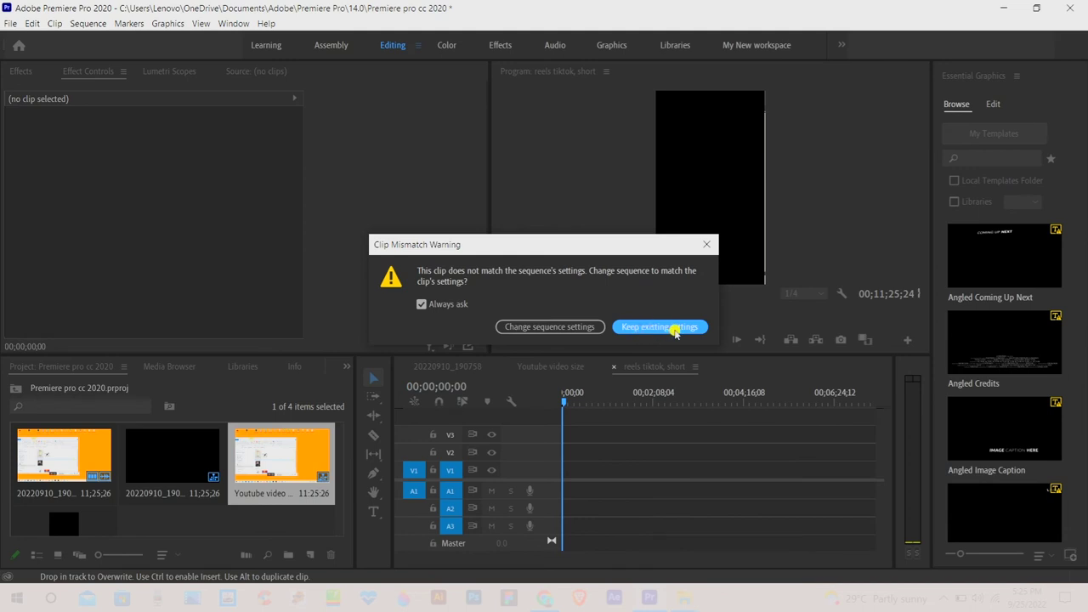
left_click(651, 329)
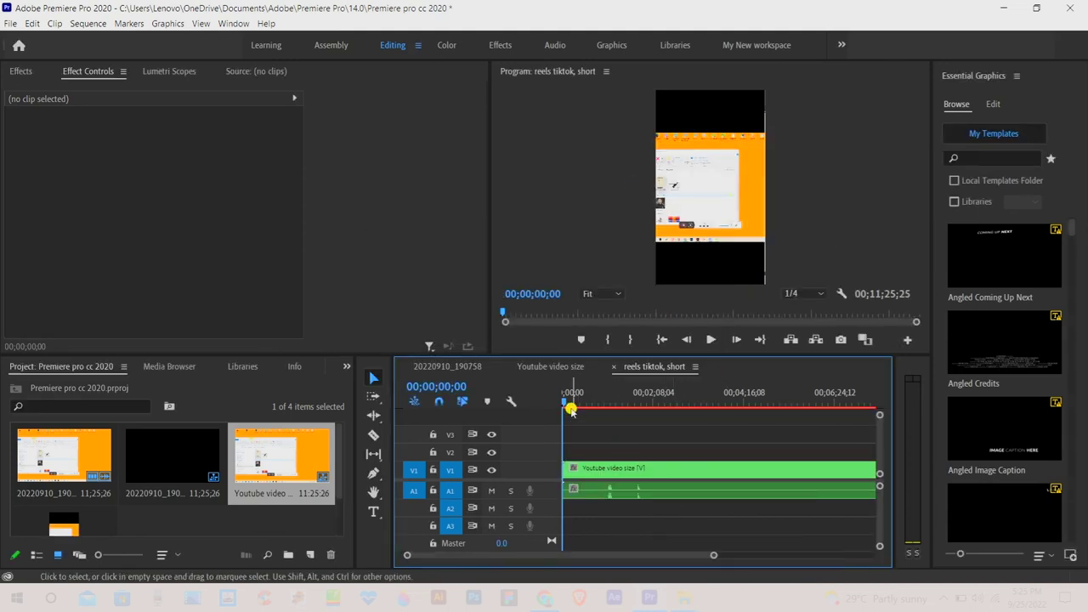
left_click_drag(564, 400, 621, 411)
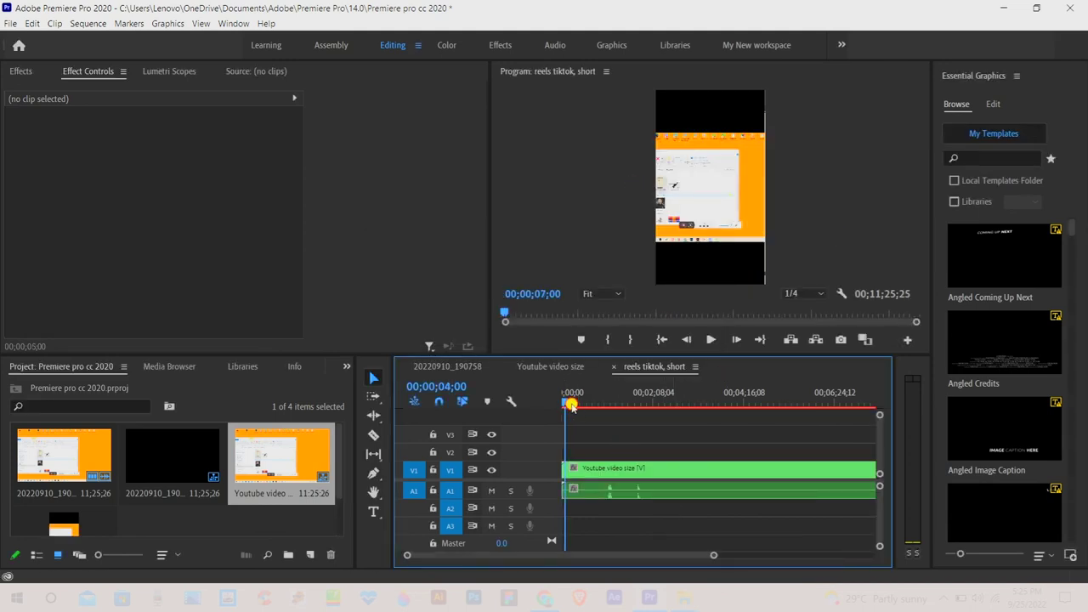
left_click(626, 470)
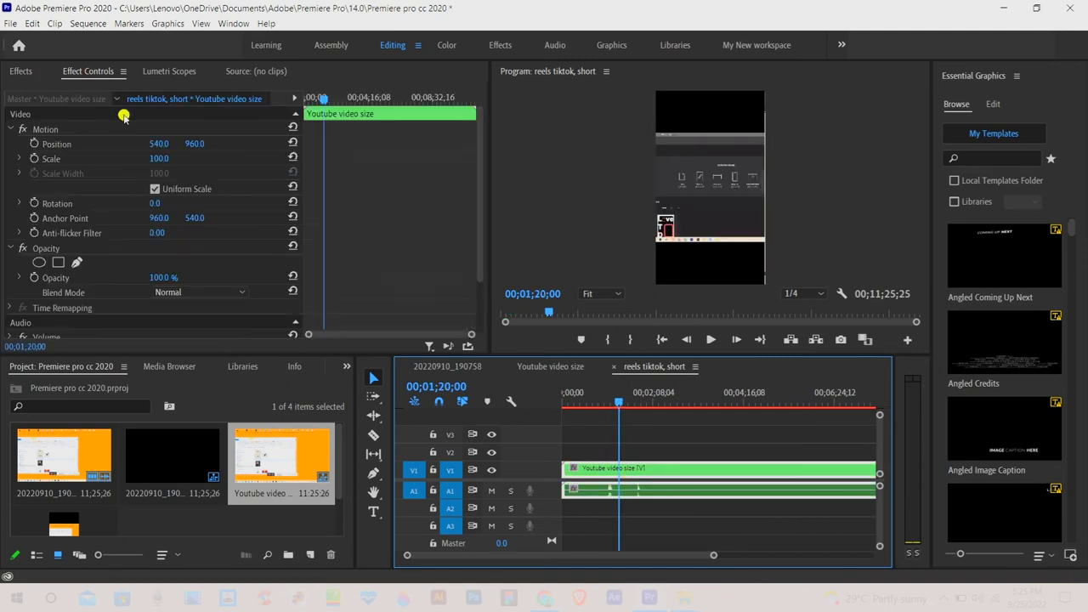
Set the nested clip's Motion Scale to 179, then open the Program Monitor's Button Editor
left_click(158, 160)
mouse_move(158, 159)
left_mouse_down()
mouse_move(243, 160)
mouse_move(214, 167)
left_mouse_up()
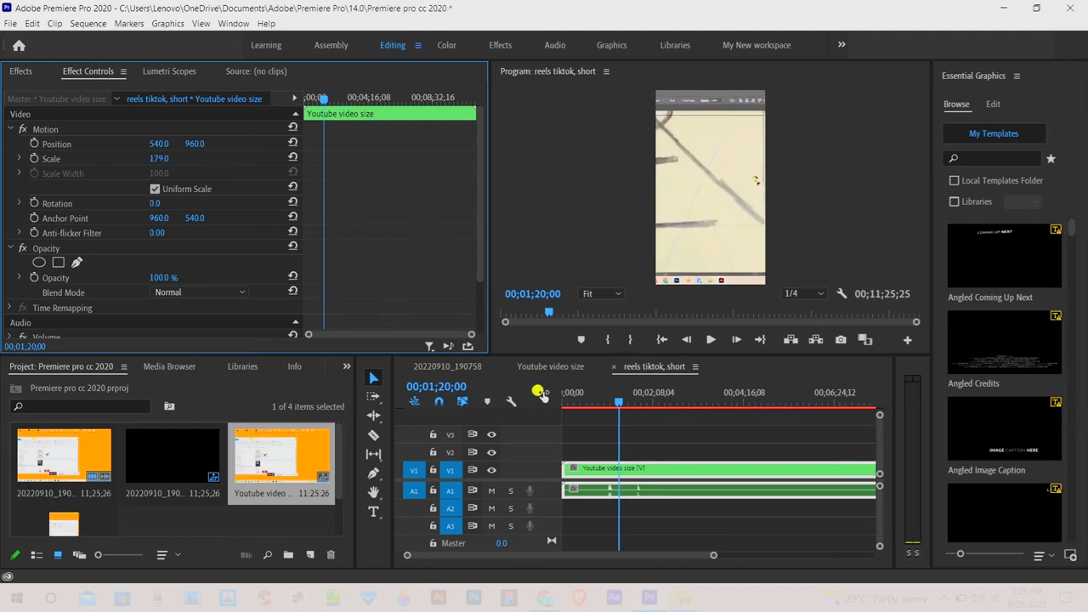
left_click(625, 401)
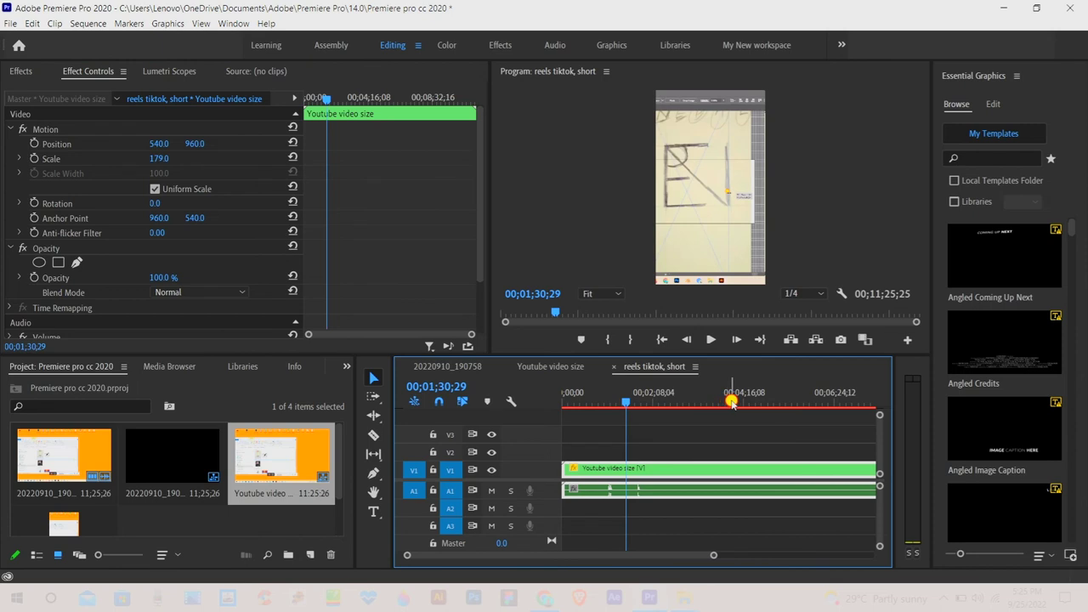
left_click(870, 177)
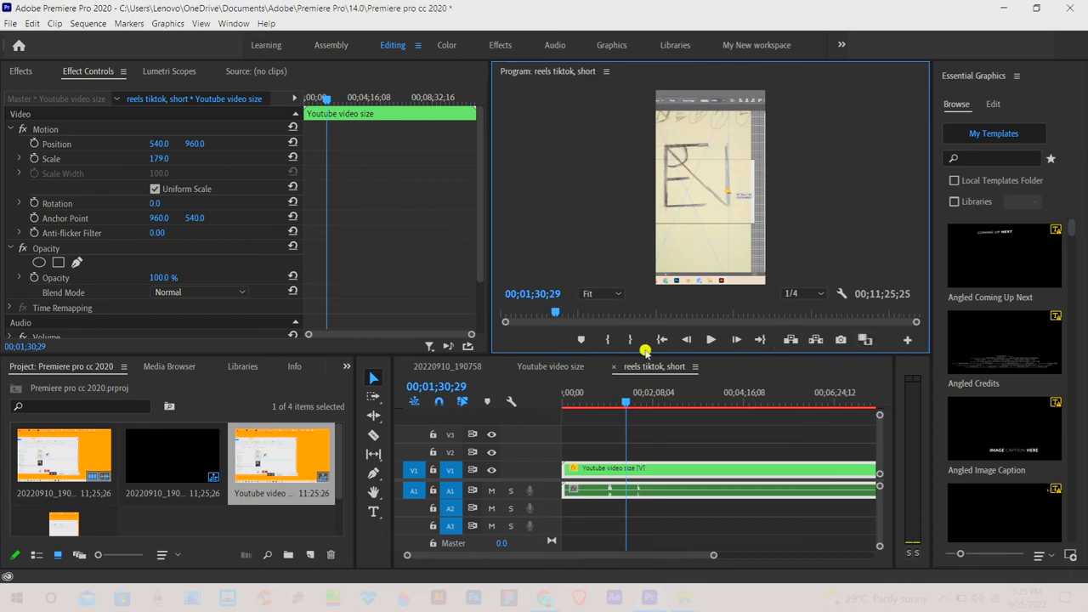
left_click(906, 340)
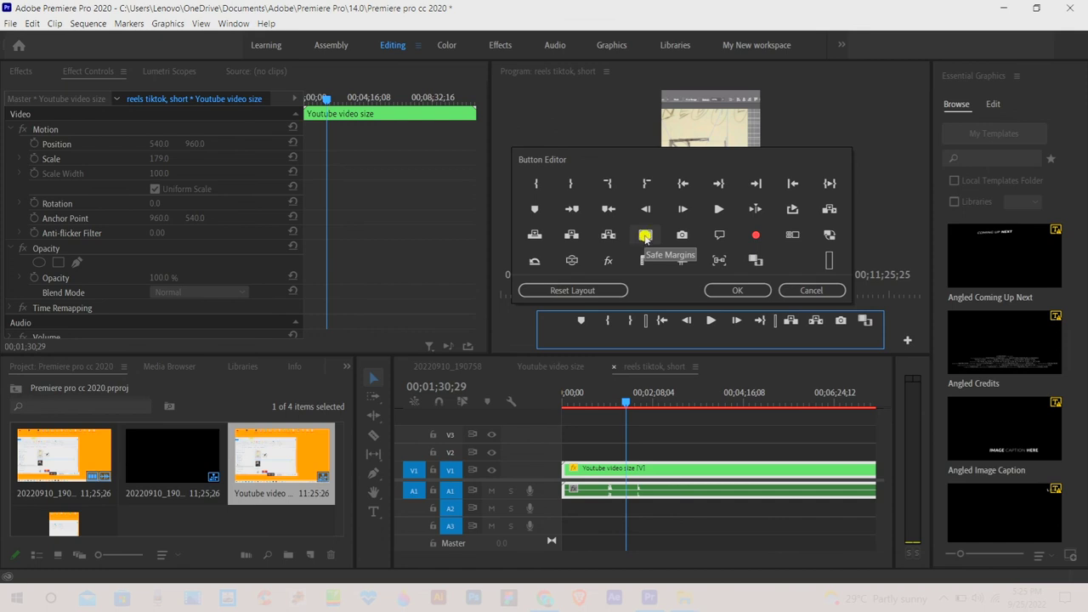
Add the Safe Margins button to the Program monitor controls and turn the guides on
left_click_drag(644, 234, 710, 337)
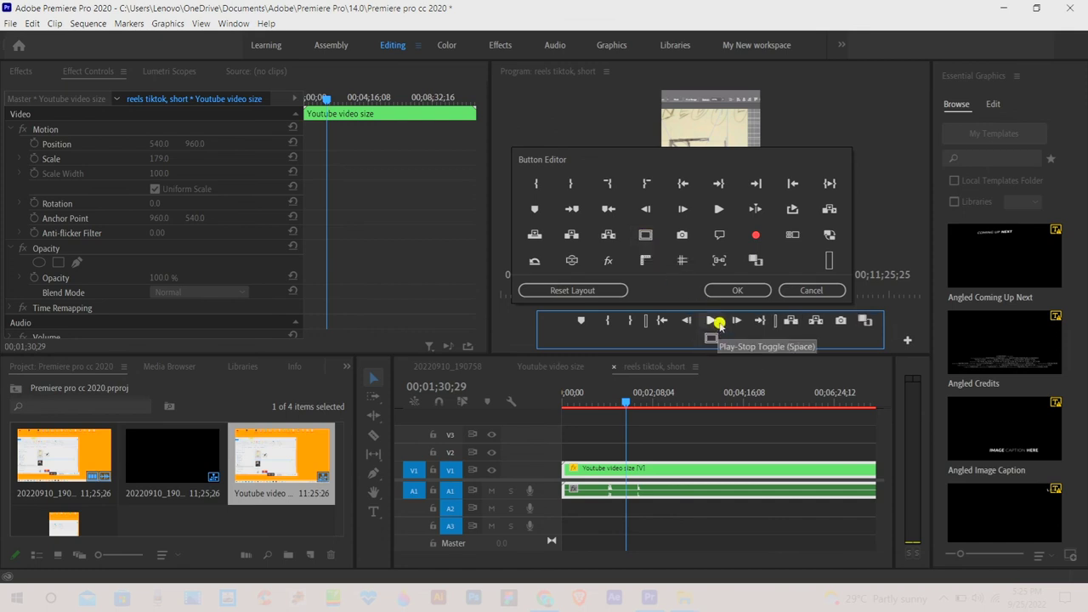
left_click(739, 290)
left_click(712, 337)
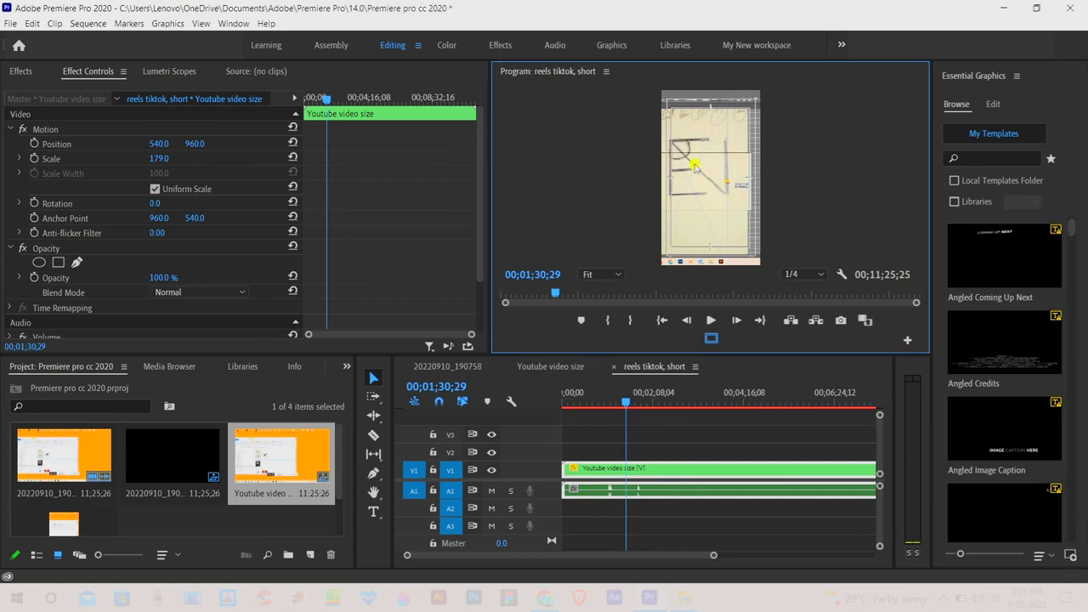
Check the vertical clip's framing against the safe margins, full-screen and by scrubbing the timeline
key("grave")
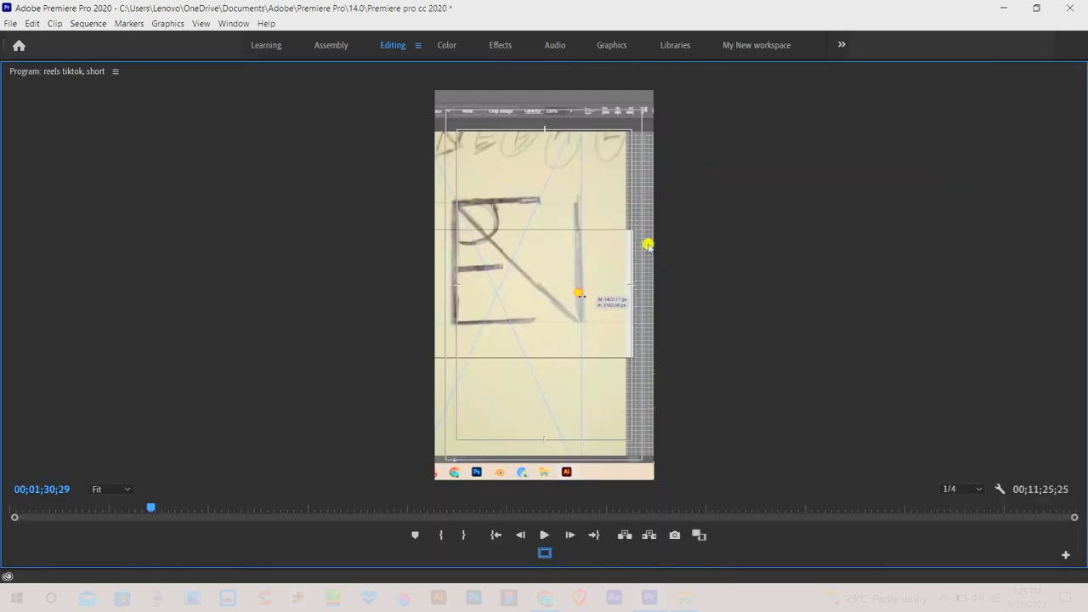
key("grave")
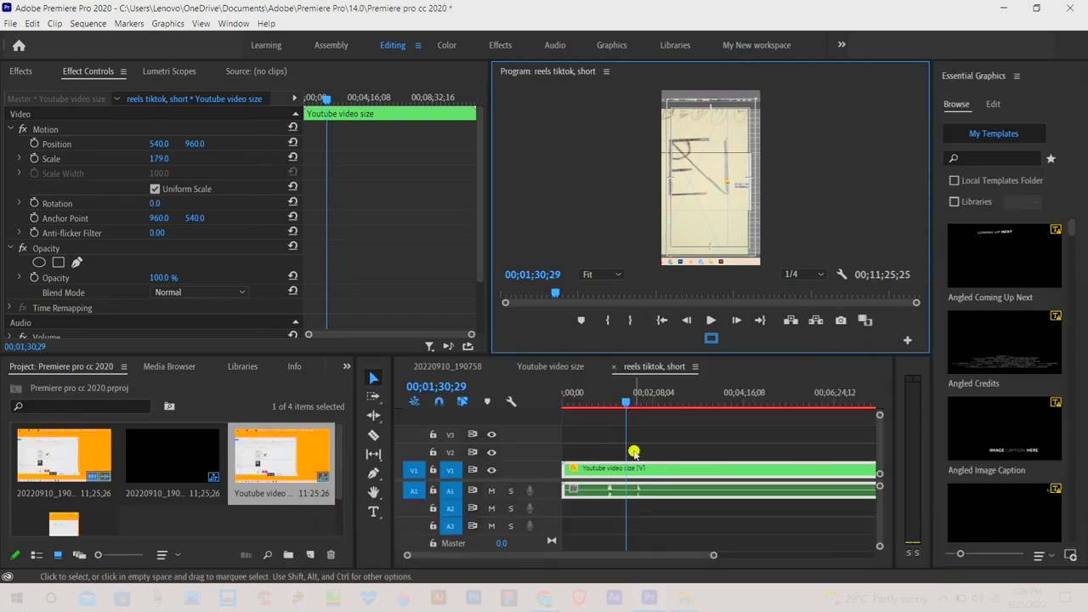
left_click(644, 403)
left_click_drag(644, 402, 634, 402)
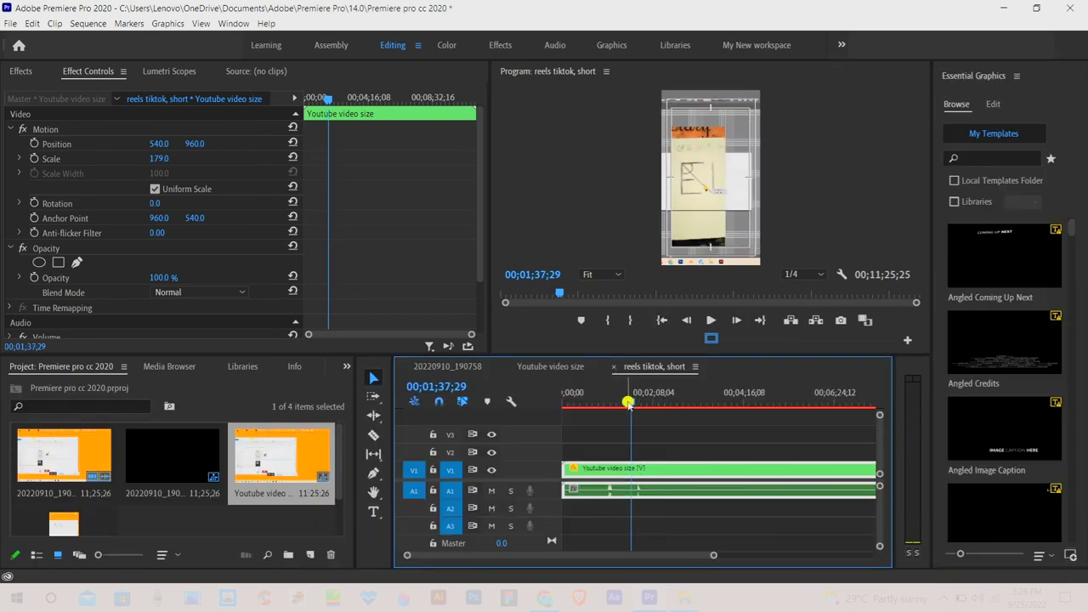
key("ctrl+n")
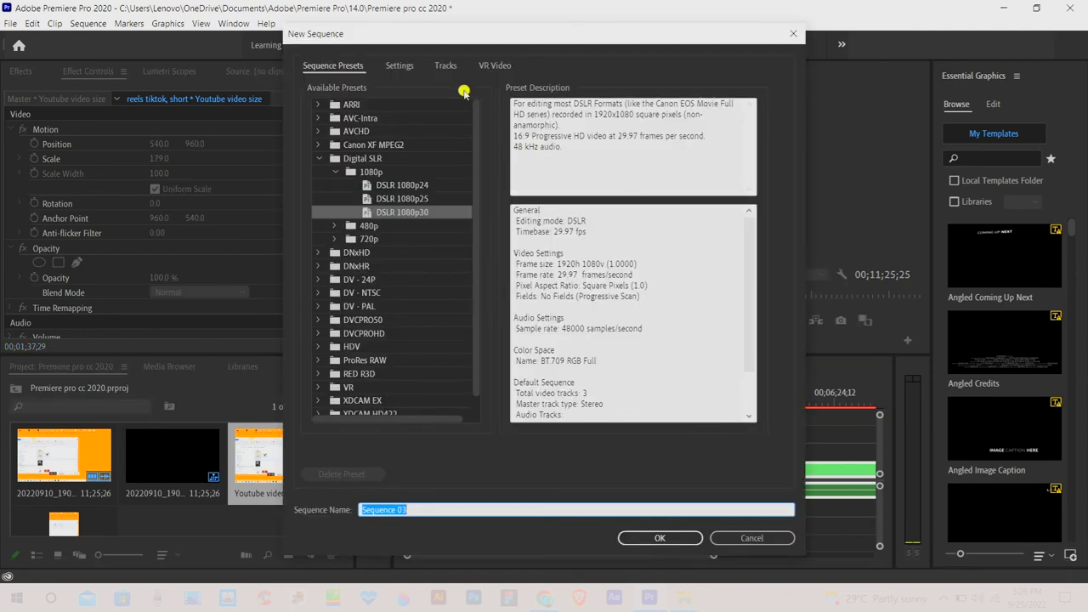
left_click(757, 538)
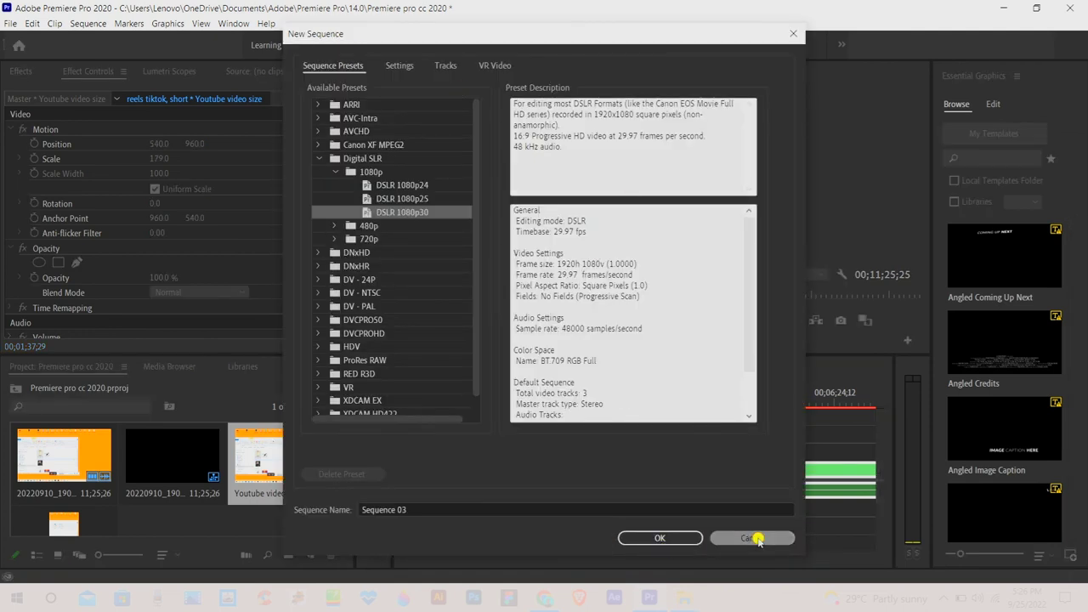
left_click(11, 23)
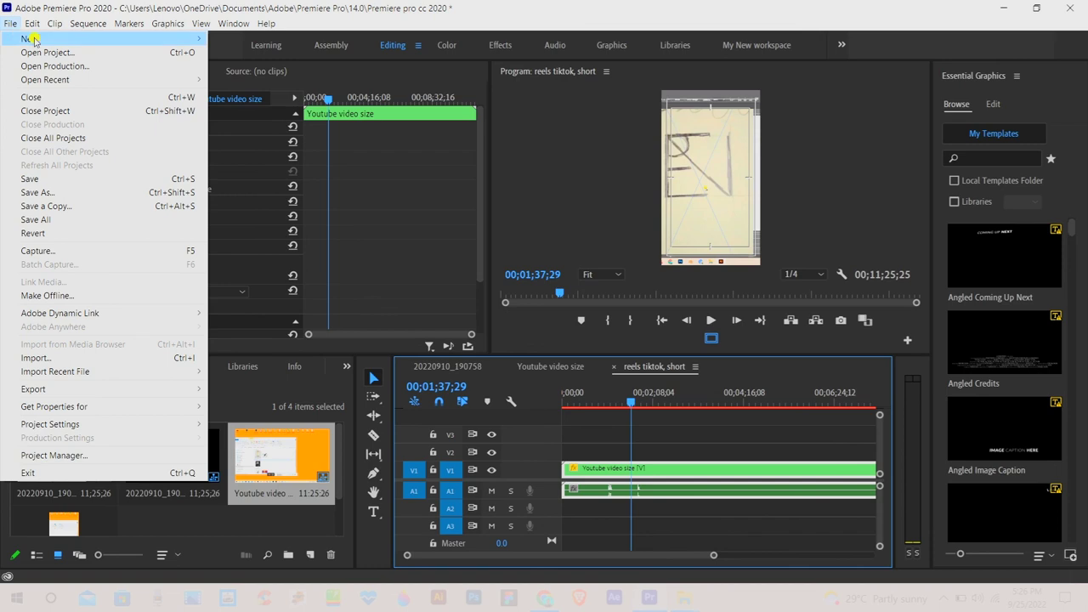
mouse_move(45, 39)
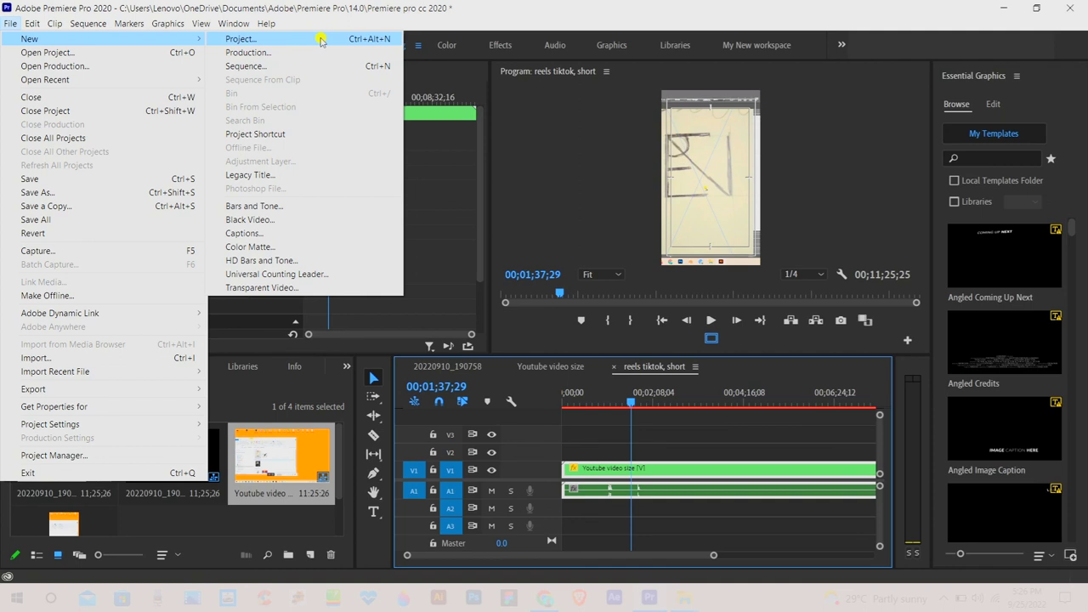
left_click(437, 215)
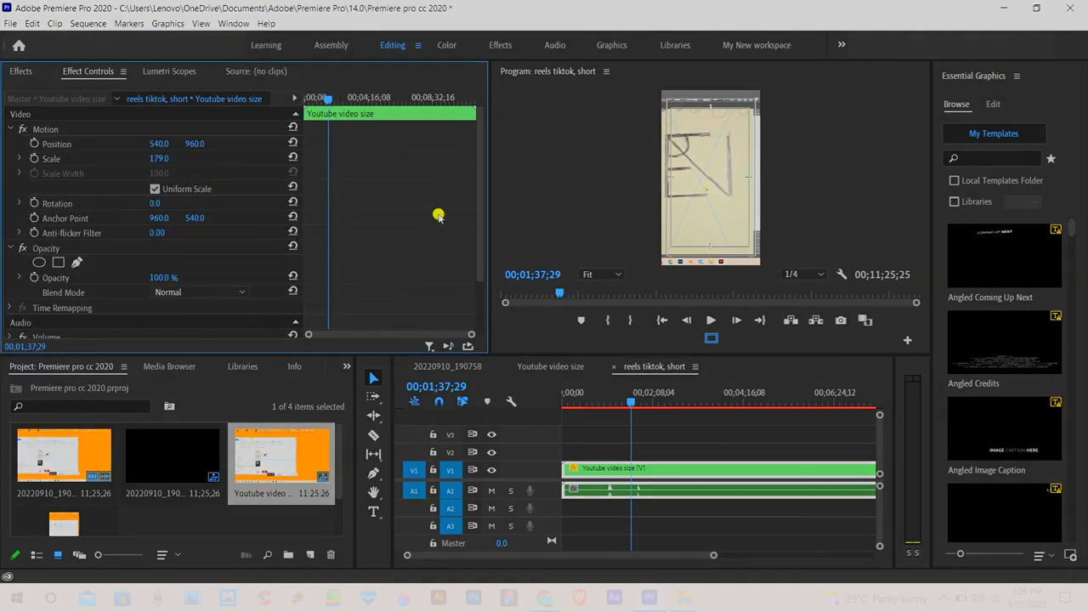